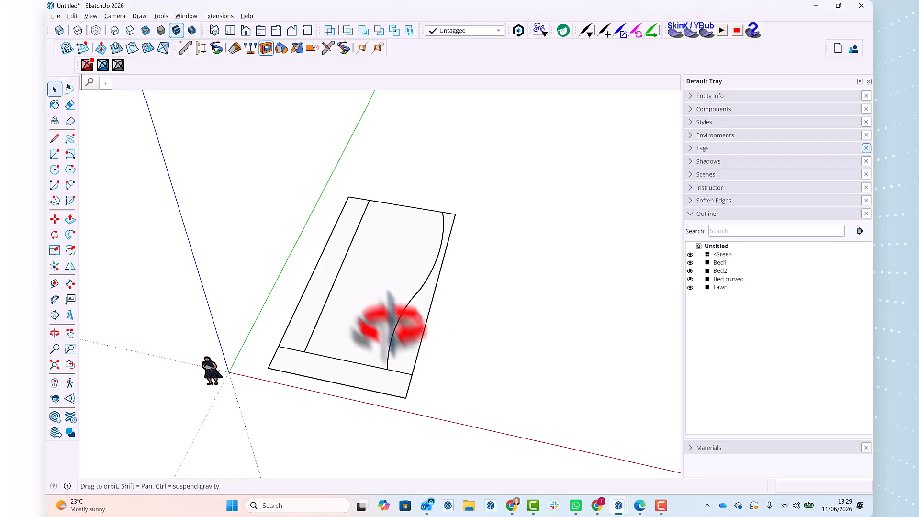
Step: Draw a 2000 by 500 mm rectangle on the lawn near its far end
{"action": "scroll", "coordinate": [361, 236], "scroll_direction": "up", "scroll_amount": 4}
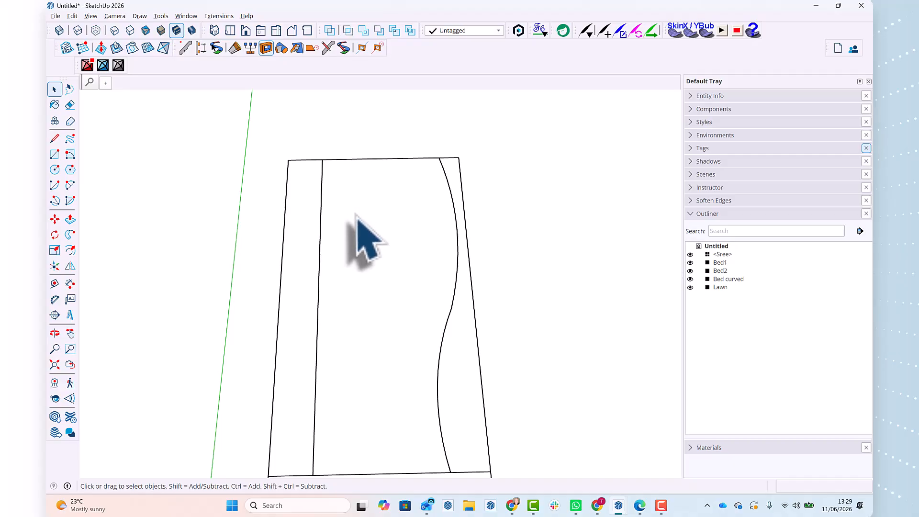
{"action": "left_click", "coordinate": [55, 154]}
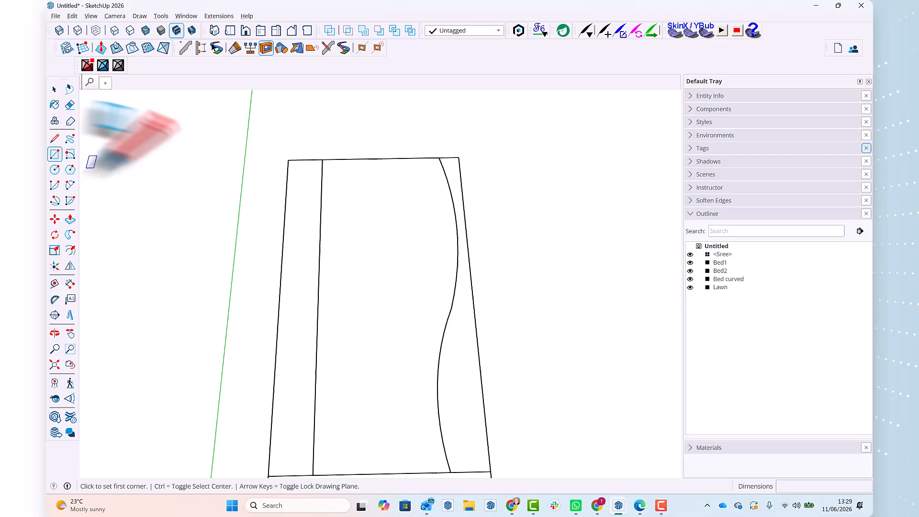
{"action": "left_click", "coordinate": [349, 206]}
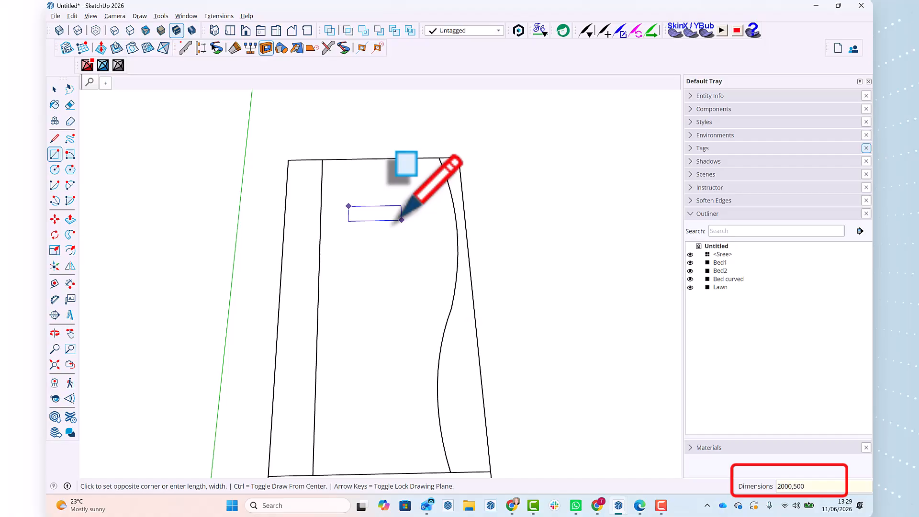
{"action": "key", "text": "Return"}
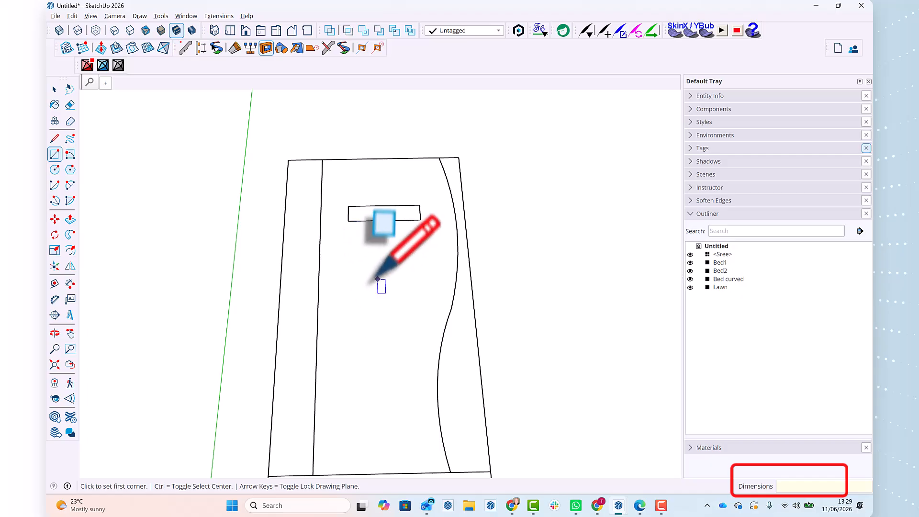
Step: Group the new rectangle's face together with its edges
{"action": "key", "text": "space"}
{"action": "left_click", "coordinate": [394, 216]}
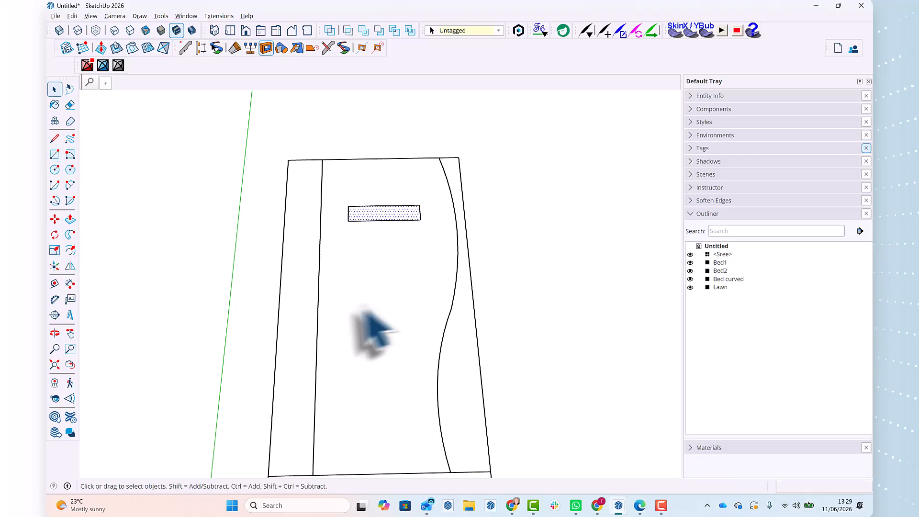
{"action": "double_click", "coordinate": [391, 215]}
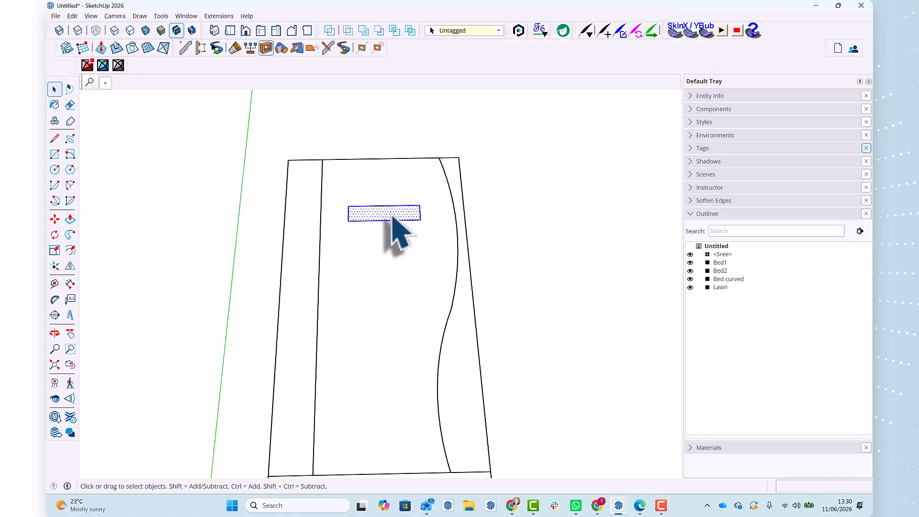
{"action": "right_click", "coordinate": [389, 215]}
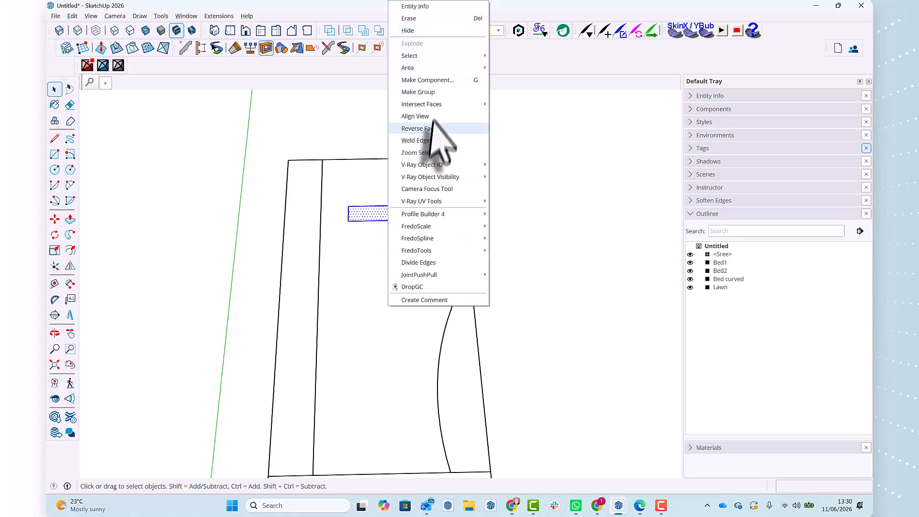
{"action": "left_click", "coordinate": [433, 93]}
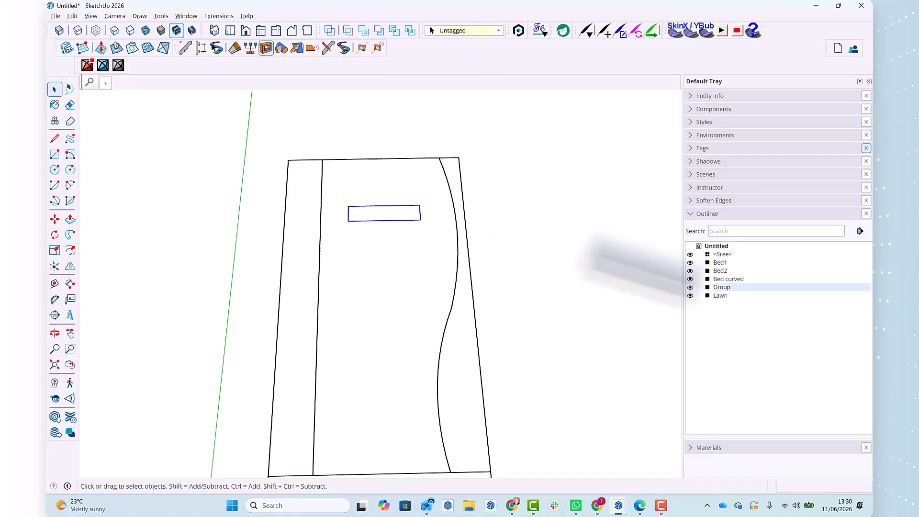
Step: Rename the rectangle's group as Trough
{"action": "right_click", "coordinate": [725, 288]}
{"action": "left_click", "coordinate": [751, 292]}
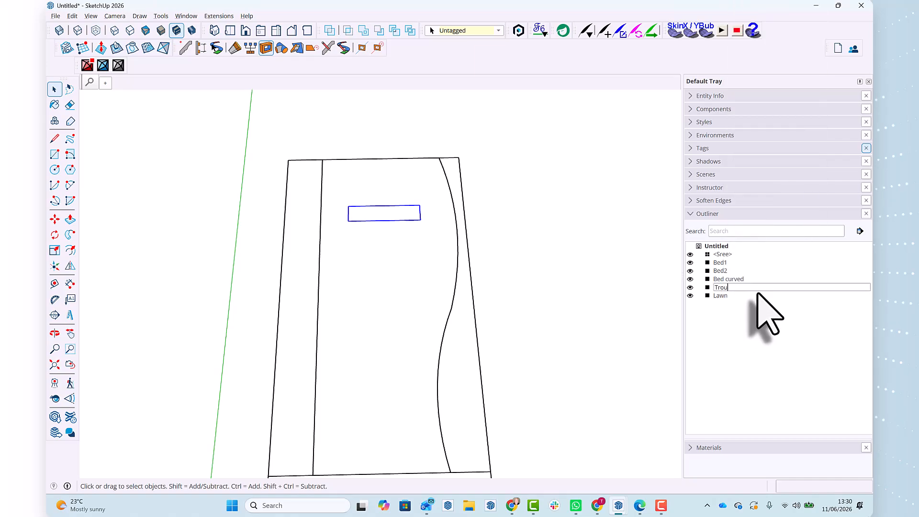
{"action": "key", "text": "Return"}
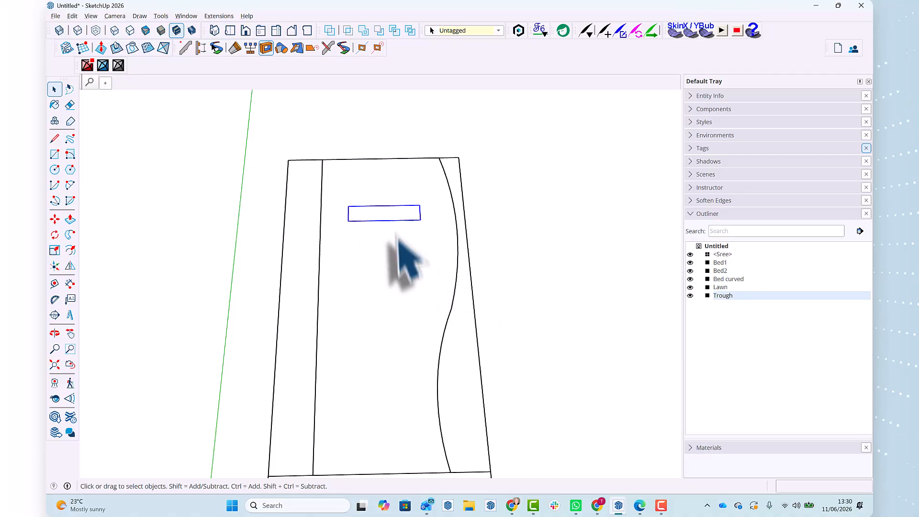
Step: Select the curved bed, Bed2 and Bed1 in turn to check how the garden areas are grouped
{"action": "scroll", "coordinate": [388, 225], "scroll_direction": "up", "scroll_amount": 3}
{"action": "scroll", "coordinate": [391, 219], "scroll_direction": "up", "scroll_amount": 2}
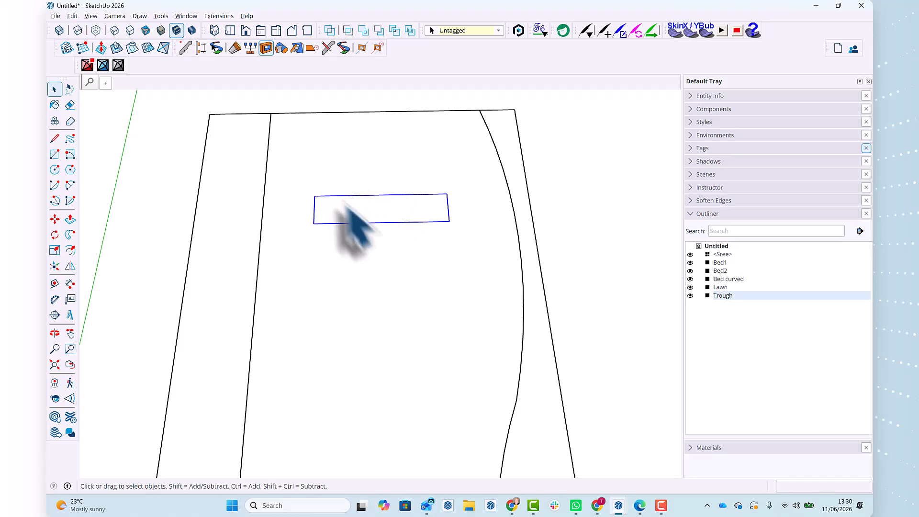
{"action": "left_click", "coordinate": [516, 161]}
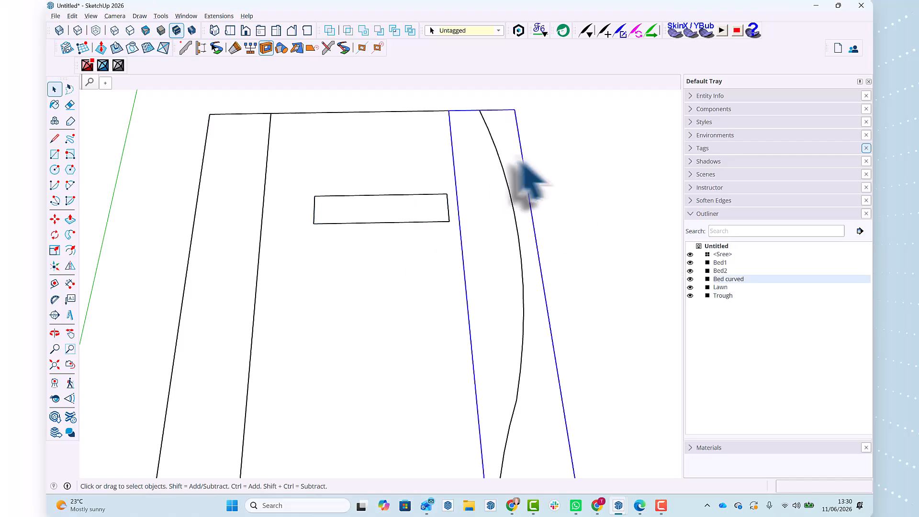
{"action": "left_click", "coordinate": [366, 117]}
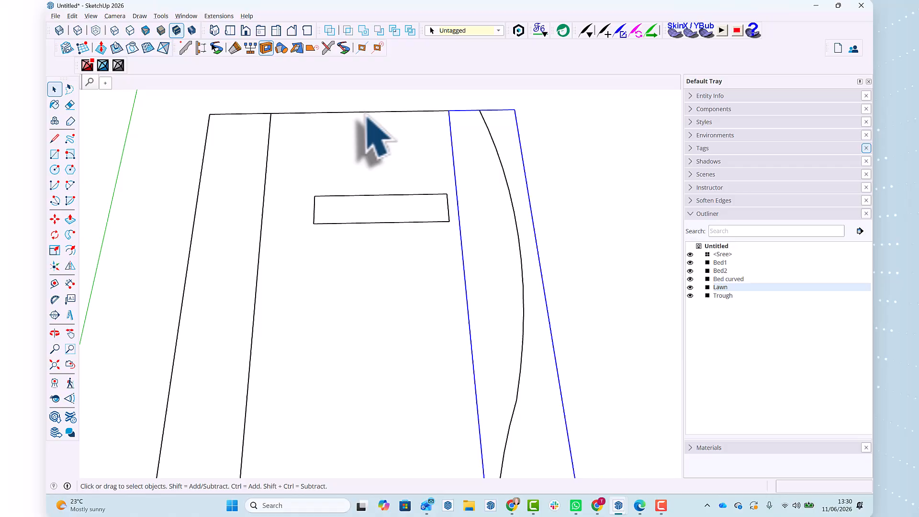
{"action": "left_click", "coordinate": [206, 168]}
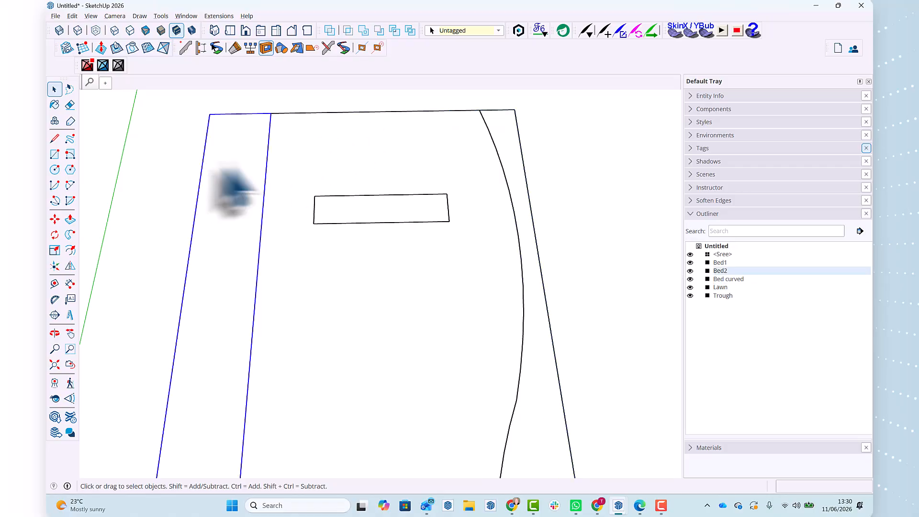
{"action": "scroll", "coordinate": [276, 187], "scroll_direction": "down", "scroll_amount": 5}
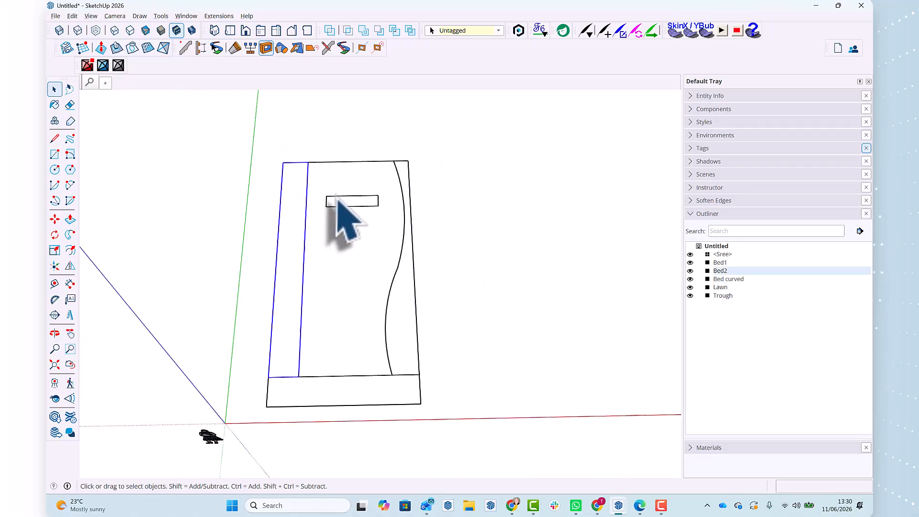
{"action": "left_click", "coordinate": [367, 382]}
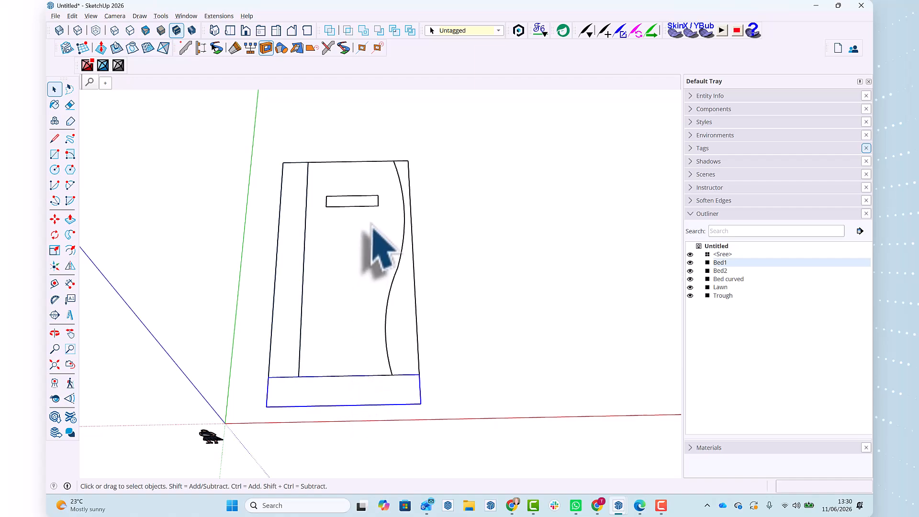
{"action": "scroll", "coordinate": [354, 209], "scroll_direction": "up", "scroll_amount": 5}
Step: Open the Trough group for editing
{"action": "left_click", "coordinate": [354, 189]}
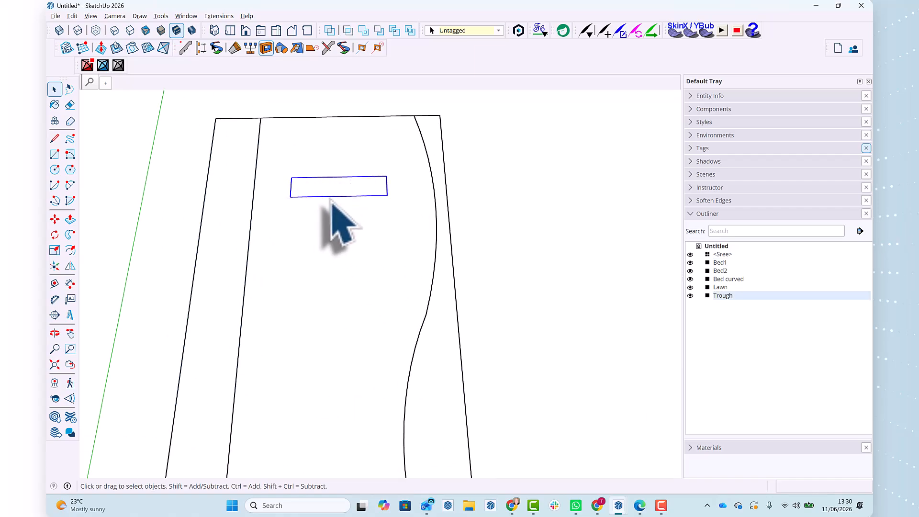
{"action": "scroll", "coordinate": [341, 191], "scroll_direction": "up", "scroll_amount": 3}
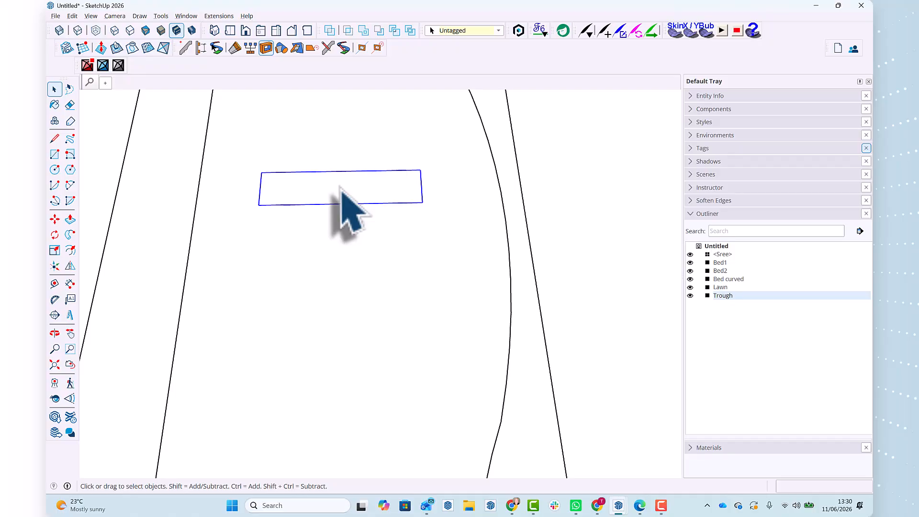
{"action": "double_click", "coordinate": [341, 188]}
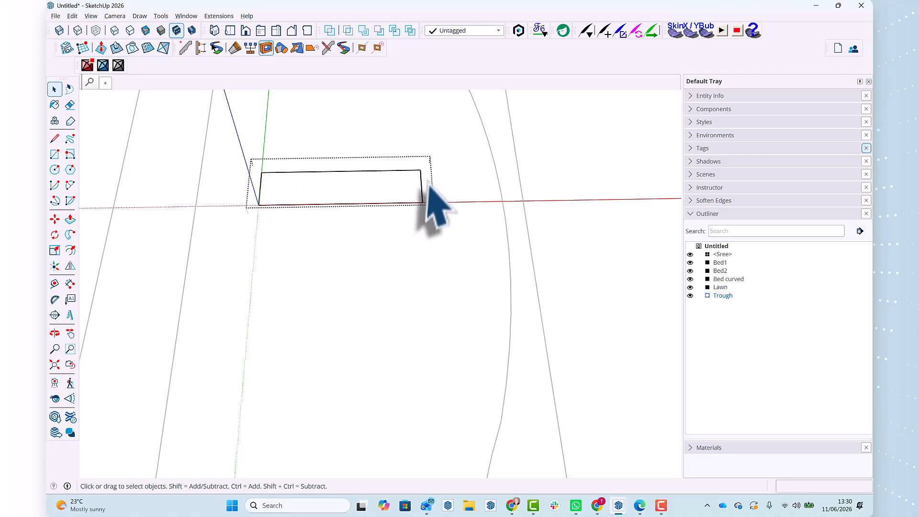
{"action": "scroll", "coordinate": [266, 183], "scroll_direction": "up", "scroll_amount": 1}
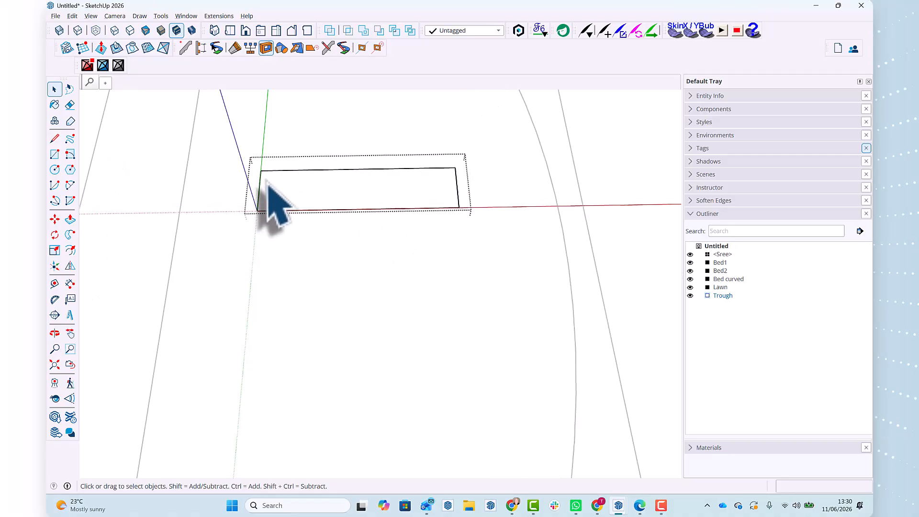
{"action": "scroll", "coordinate": [267, 183], "scroll_direction": "up", "scroll_amount": 1}
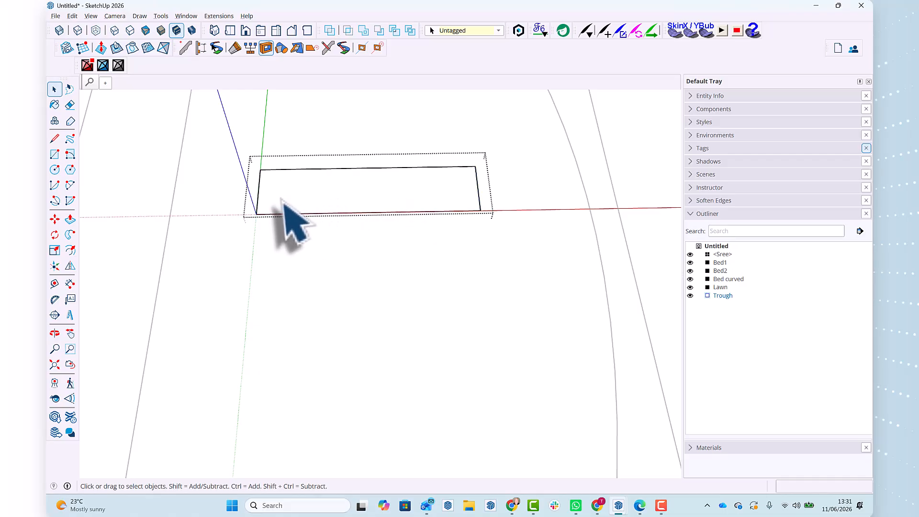
{"action": "scroll", "coordinate": [287, 216], "scroll_direction": "up", "scroll_amount": 3}
Step: Push/Pull the rectangular face inside the Trough group upward into a solid box
{"action": "left_click", "coordinate": [288, 213]}
{"action": "scroll", "coordinate": [286, 198], "scroll_direction": "down", "scroll_amount": 2}
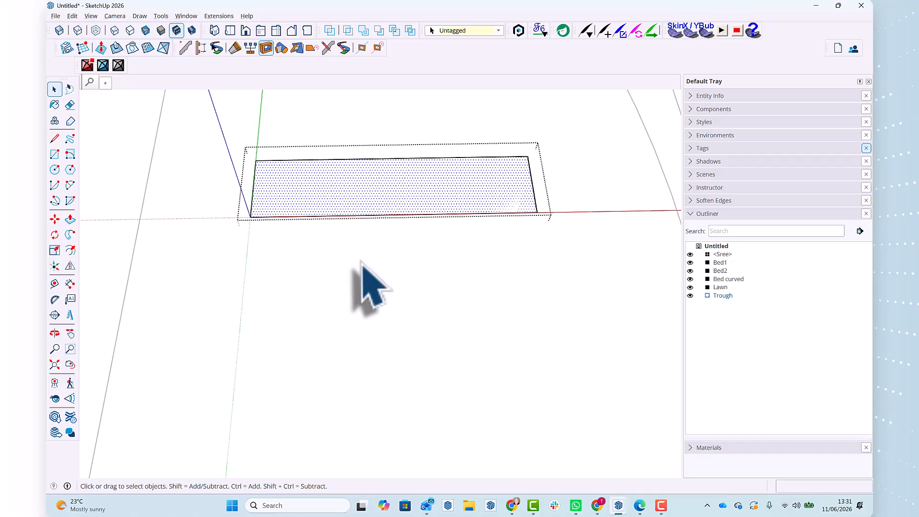
{"action": "key", "text": "p"}
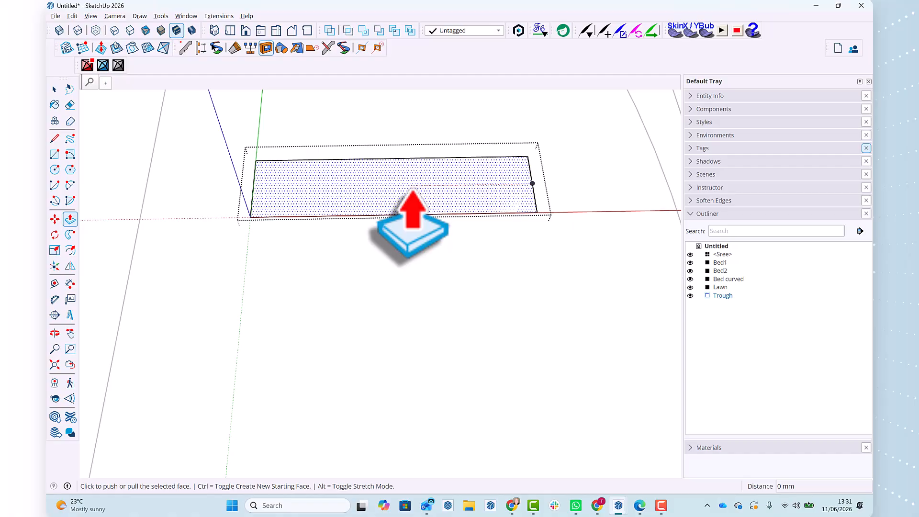
{"action": "left_click", "coordinate": [412, 191]}
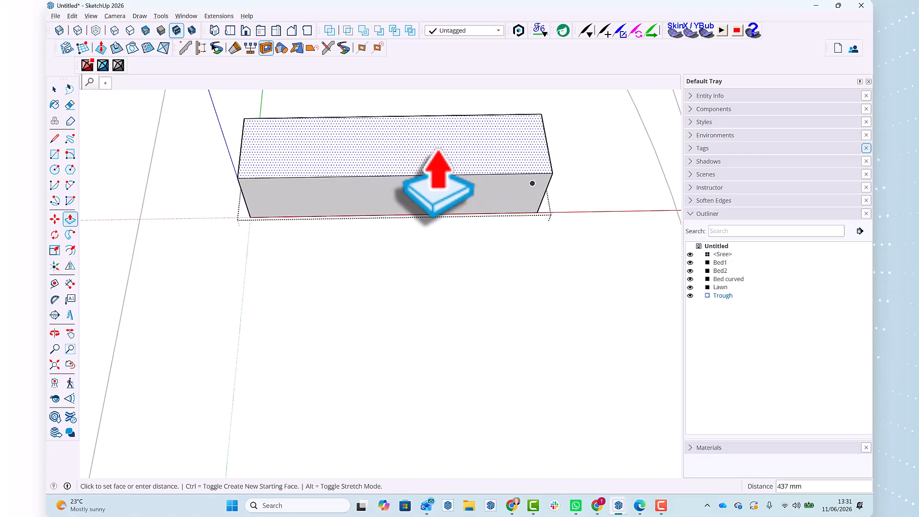
{"action": "middle_click_drag", "start_coordinate": [436, 188], "coordinate": [249, 144]}
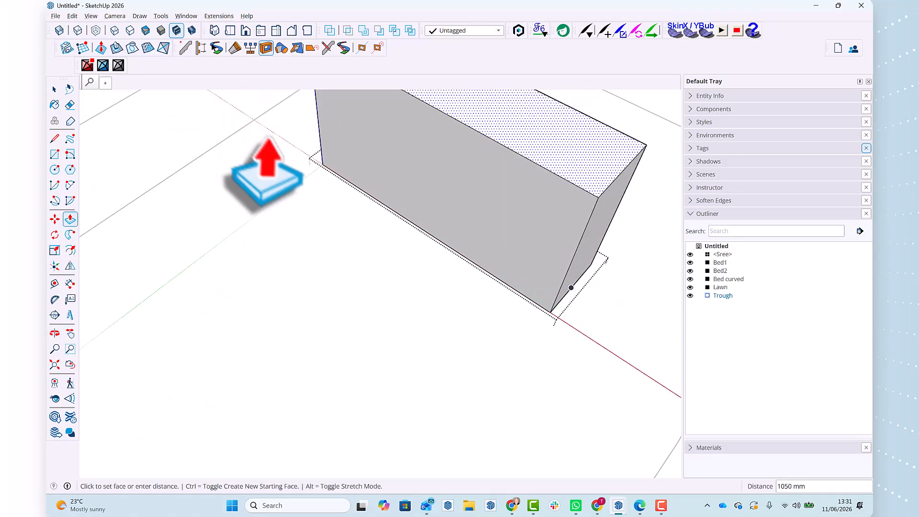
{"action": "middle_click_drag", "start_coordinate": [483, 239], "coordinate": [430, 123]}
{"action": "scroll", "coordinate": [434, 244], "scroll_direction": "down", "scroll_amount": 4}
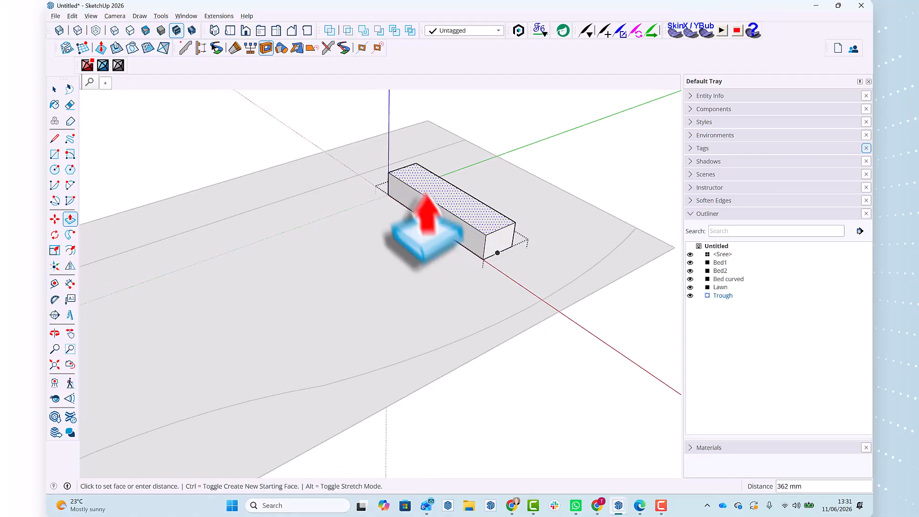
{"action": "scroll", "coordinate": [427, 215], "scroll_direction": "up", "scroll_amount": 4}
{"action": "scroll", "coordinate": [427, 215], "scroll_direction": "down", "scroll_amount": 3}
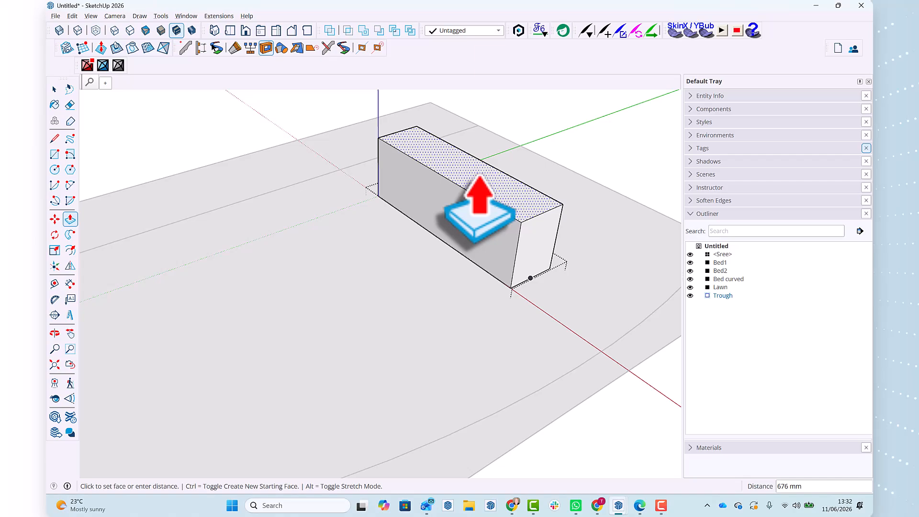
{"action": "key", "text": "Return"}
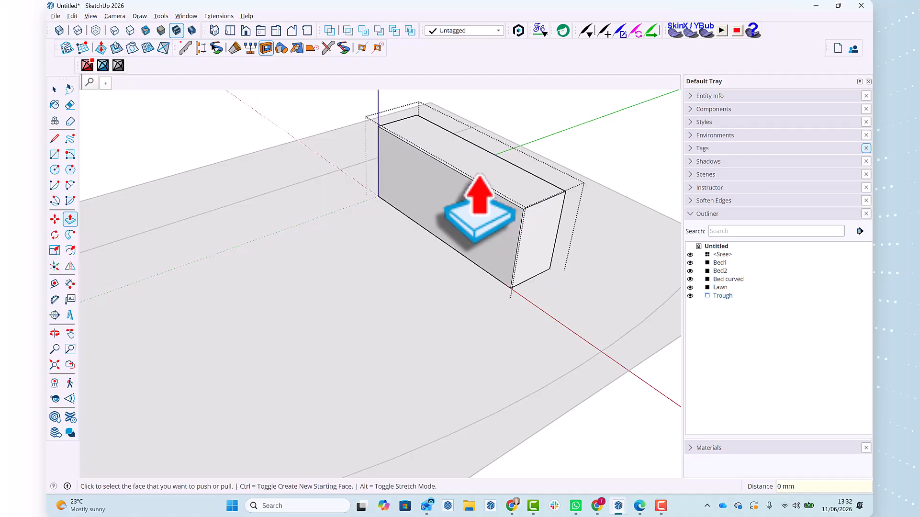
Step: Offset the outline of the trough's top face 50 mm inward to form the rim
{"action": "scroll", "coordinate": [421, 308], "scroll_direction": "down", "scroll_amount": 6}
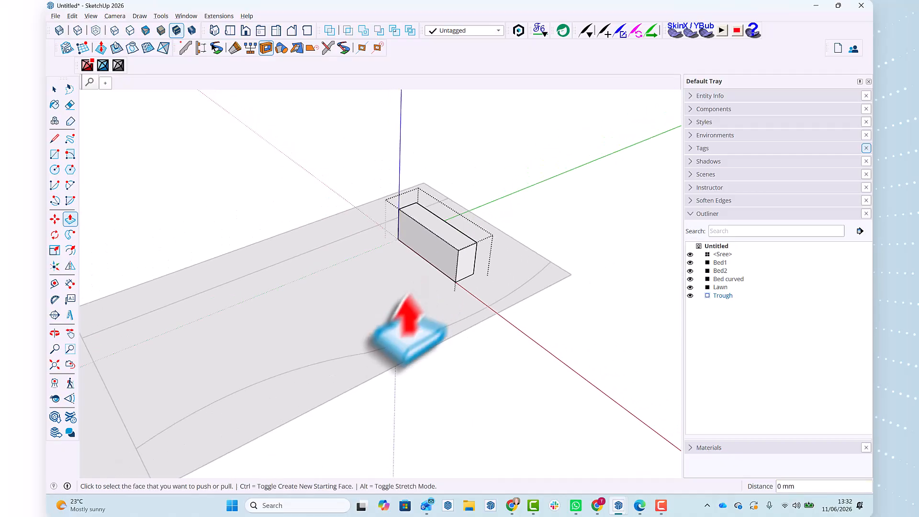
{"action": "middle_click_drag", "start_coordinate": [410, 329], "coordinate": [431, 298]}
{"action": "scroll", "coordinate": [436, 241], "scroll_direction": "up", "scroll_amount": 6}
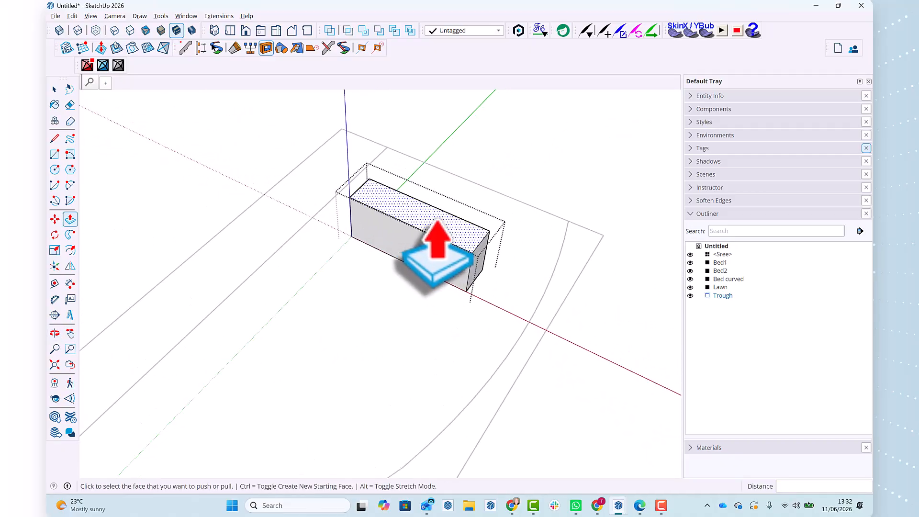
{"action": "middle_click_drag", "start_coordinate": [383, 254], "coordinate": [382, 332]}
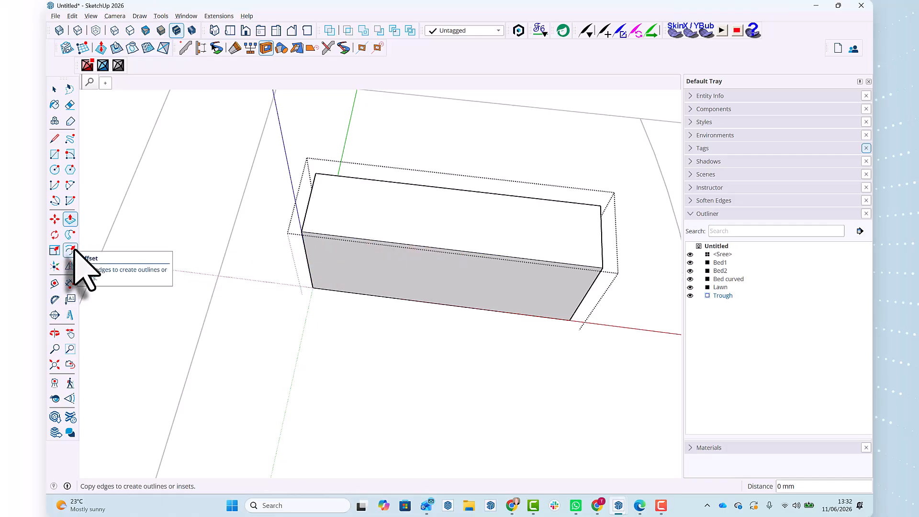
{"action": "left_click", "coordinate": [411, 245]}
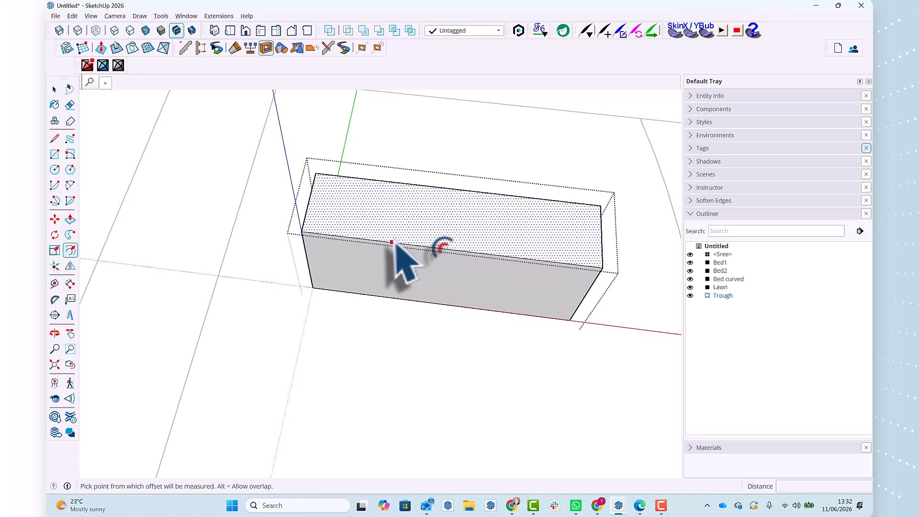
{"action": "left_click", "coordinate": [471, 253]}
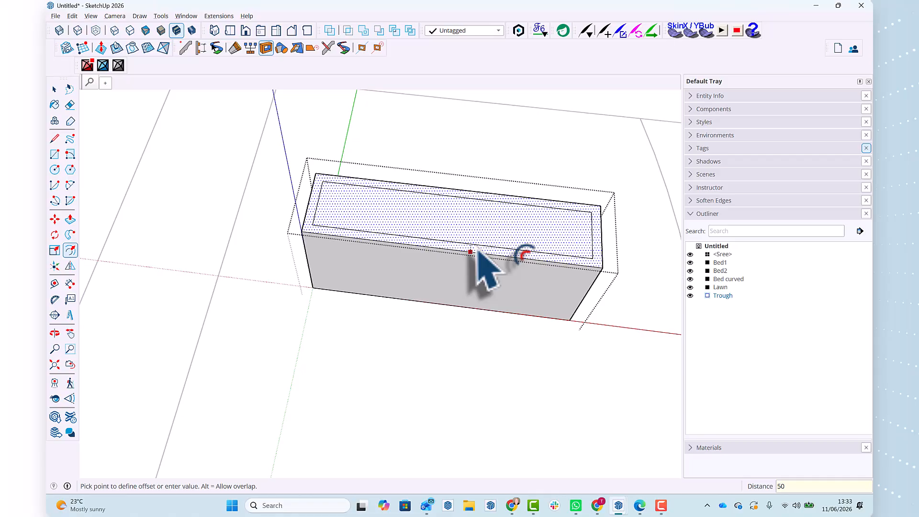
{"action": "key", "text": "Return"}
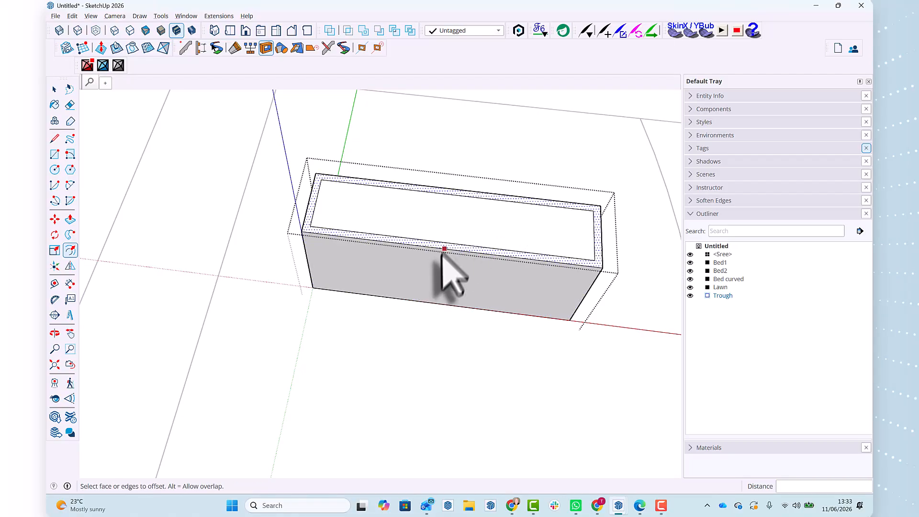
{"action": "left_click", "coordinate": [443, 280]}
{"action": "key", "text": "Escape"}
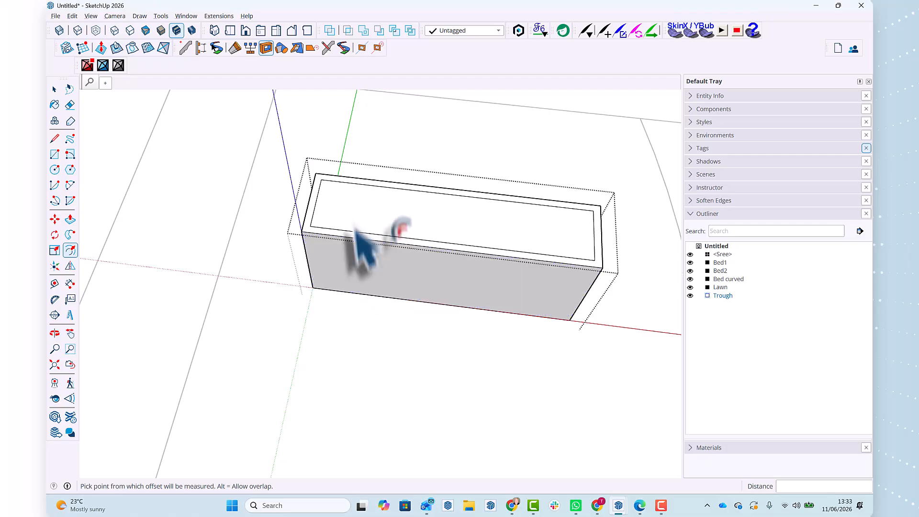
{"action": "left_click", "coordinate": [384, 261]}
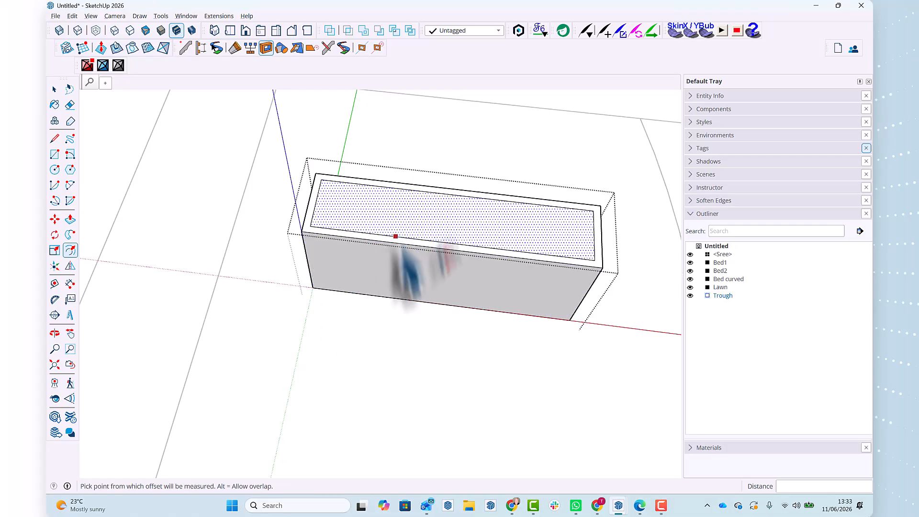
{"action": "key", "text": "Escape"}
{"action": "left_click", "coordinate": [495, 286]}
{"action": "middle_click_drag", "start_coordinate": [495, 285], "coordinate": [492, 206]}
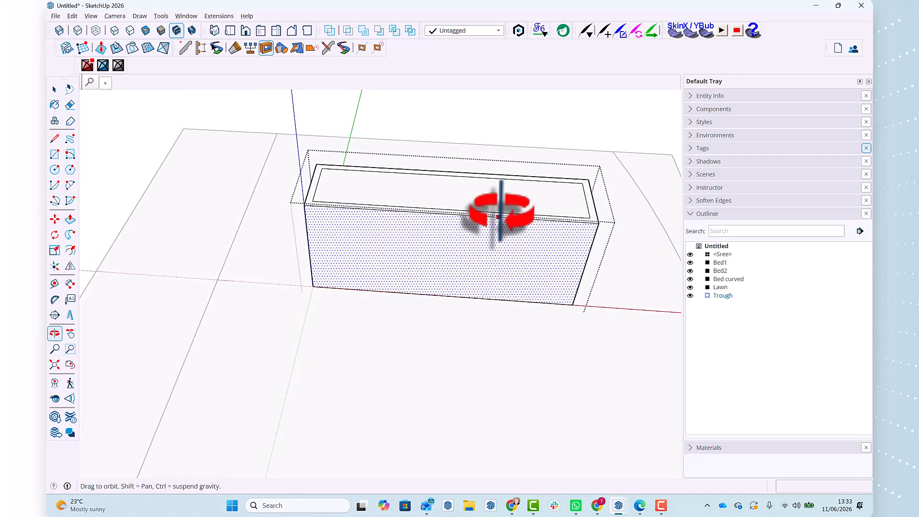
{"action": "key", "text": "Escape"}
{"action": "left_click", "coordinate": [390, 202]}
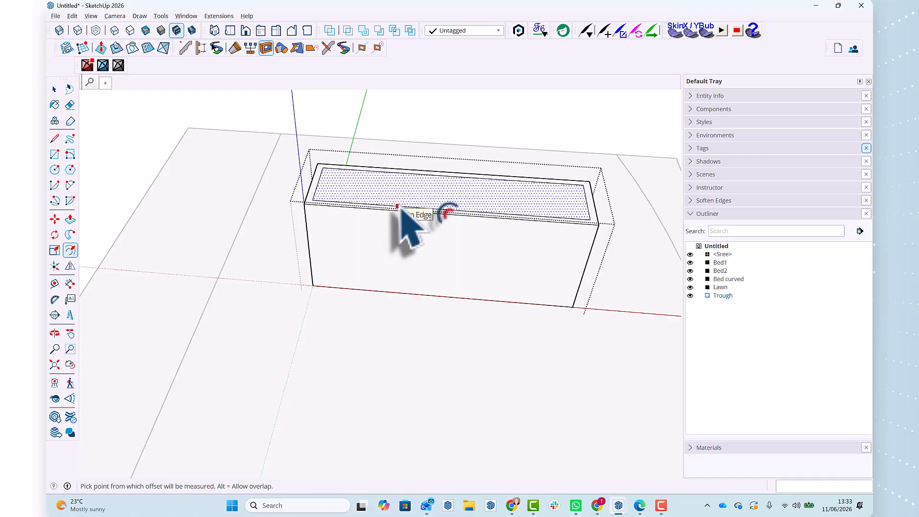
Step: Push the trough's inner top face down 50 mm to recess it below the rim, and leave the group
{"action": "key", "text": "p"}
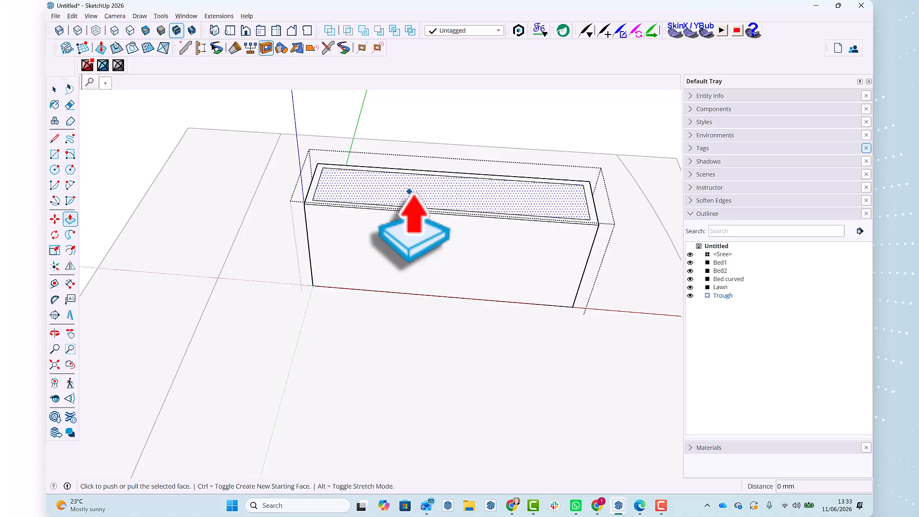
{"action": "left_click", "coordinate": [410, 191]}
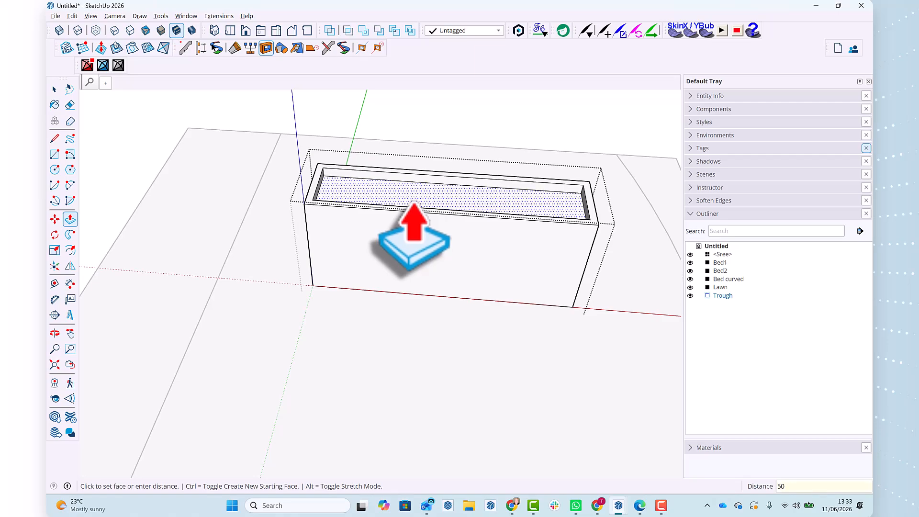
{"action": "key", "text": "Return"}
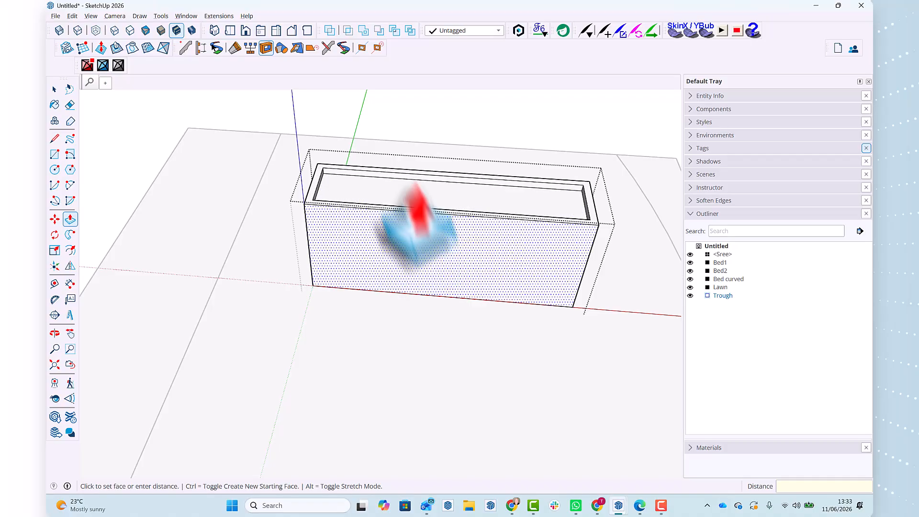
{"action": "key", "text": "space"}
{"action": "left_click", "coordinate": [462, 363]}
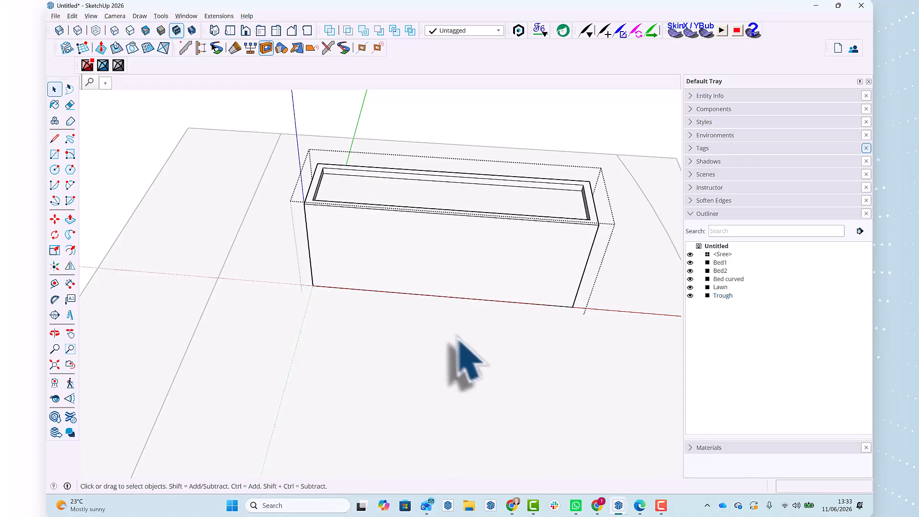
Step: Move the Trough group about 634 mm across the lawn towards the far edge
{"action": "middle_click_drag", "start_coordinate": [464, 361], "coordinate": [311, 267]}
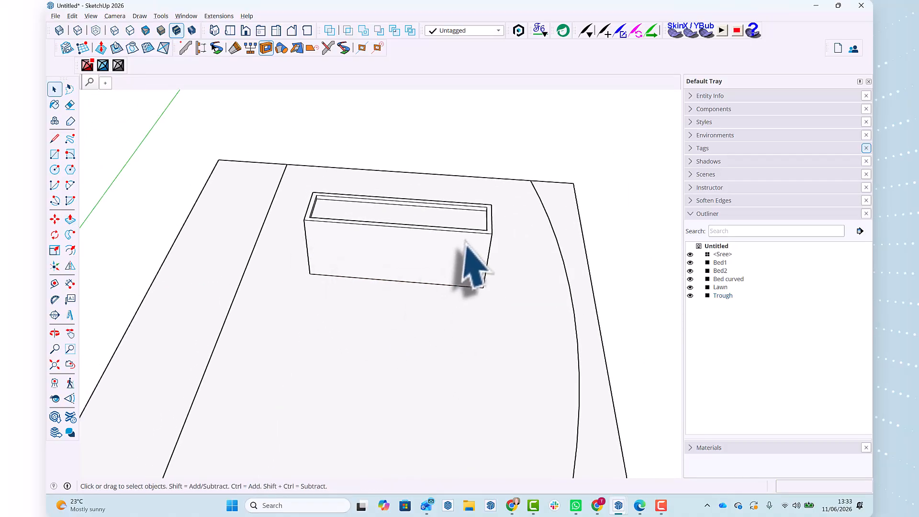
{"action": "left_click", "coordinate": [462, 261]}
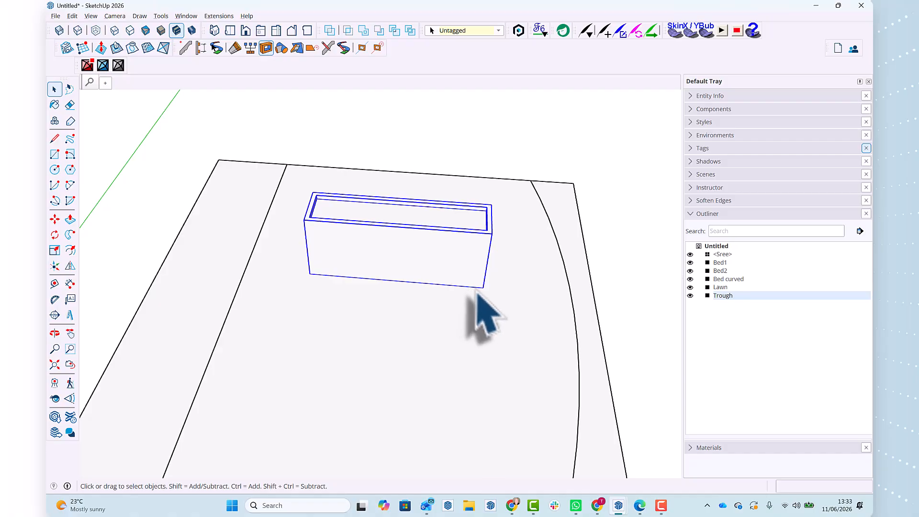
{"action": "key", "text": "m"}
{"action": "left_click", "coordinate": [483, 288]}
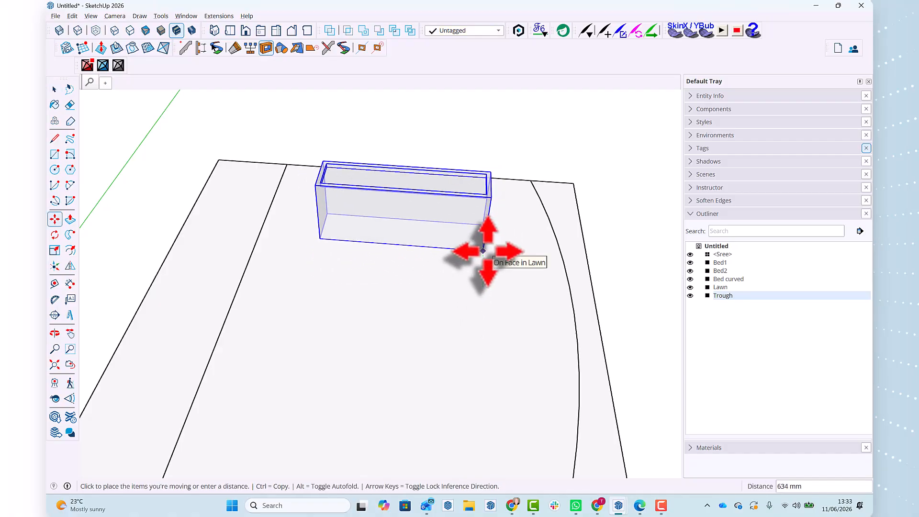
{"action": "left_click", "coordinate": [488, 252]}
Step: Move the trough about 1083 mm by its rear bottom corner onto the lawn's far edge, and deselect it
{"action": "middle_click_drag", "start_coordinate": [552, 252], "coordinate": [344, 301]}
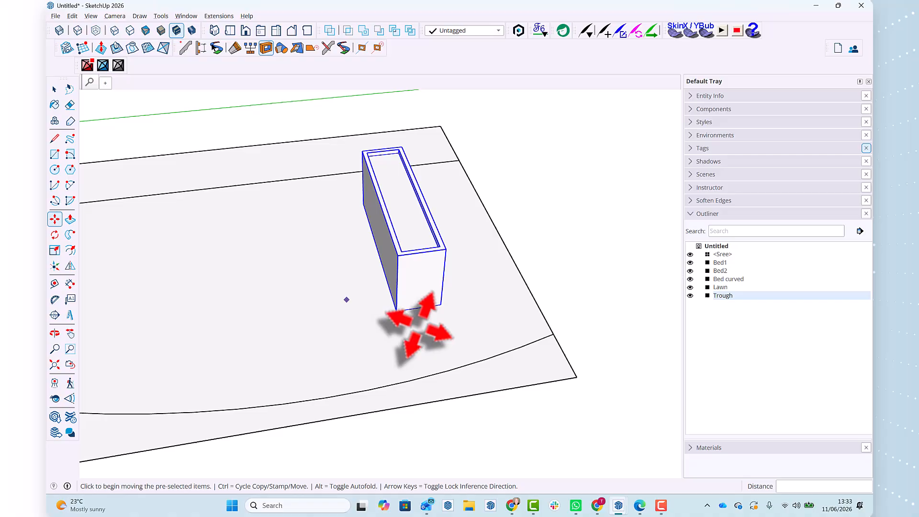
{"action": "left_click", "coordinate": [441, 305]}
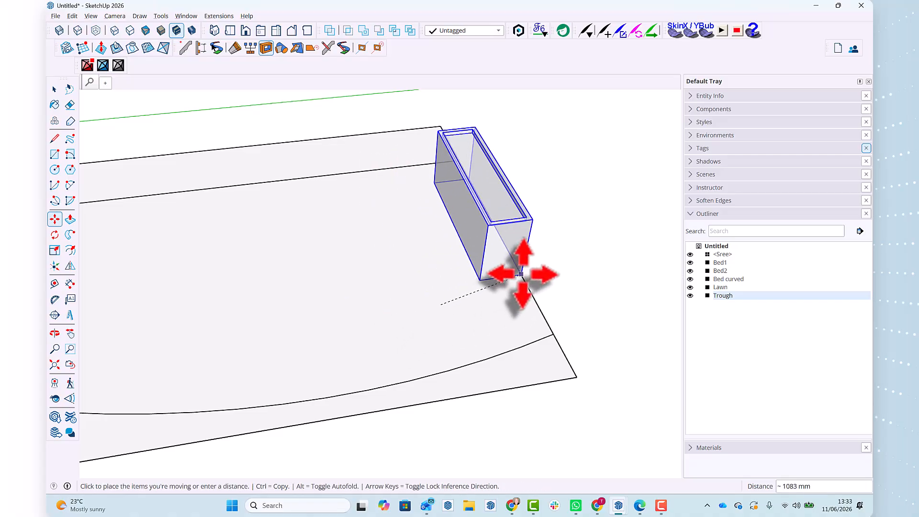
{"action": "left_click", "coordinate": [522, 270]}
{"action": "middle_click_drag", "start_coordinate": [297, 298], "coordinate": [498, 182]}
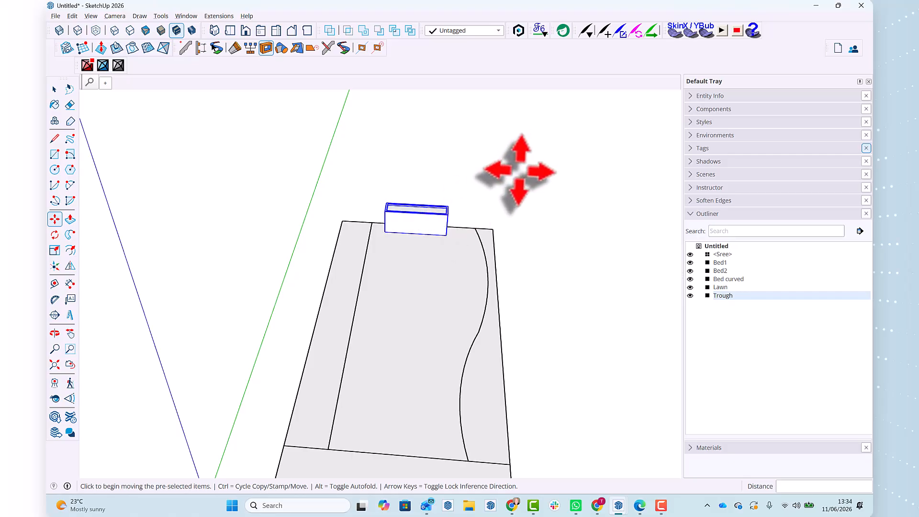
{"action": "key", "text": "space"}
{"action": "left_click", "coordinate": [508, 200]}
{"action": "scroll", "coordinate": [318, 209], "scroll_direction": "down", "scroll_amount": 2}
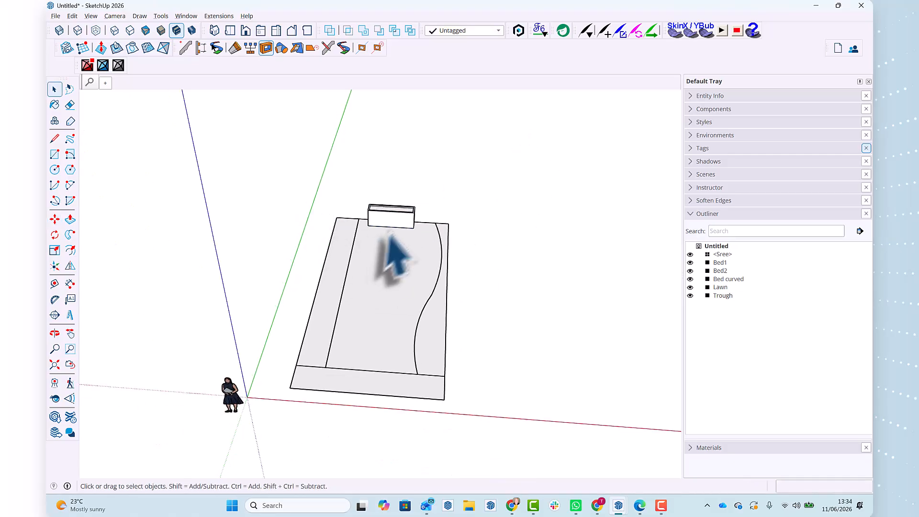
Step: Open the Trough group and draw a circle of about 199 mm radius near the middle of its front face
{"action": "scroll", "coordinate": [434, 227], "scroll_direction": "up", "scroll_amount": 5}
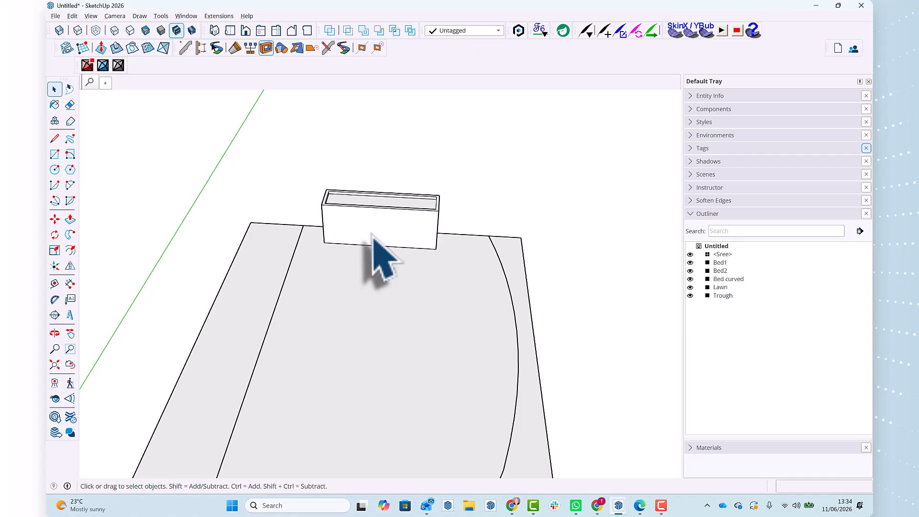
{"action": "scroll", "coordinate": [359, 228], "scroll_direction": "up", "scroll_amount": 2}
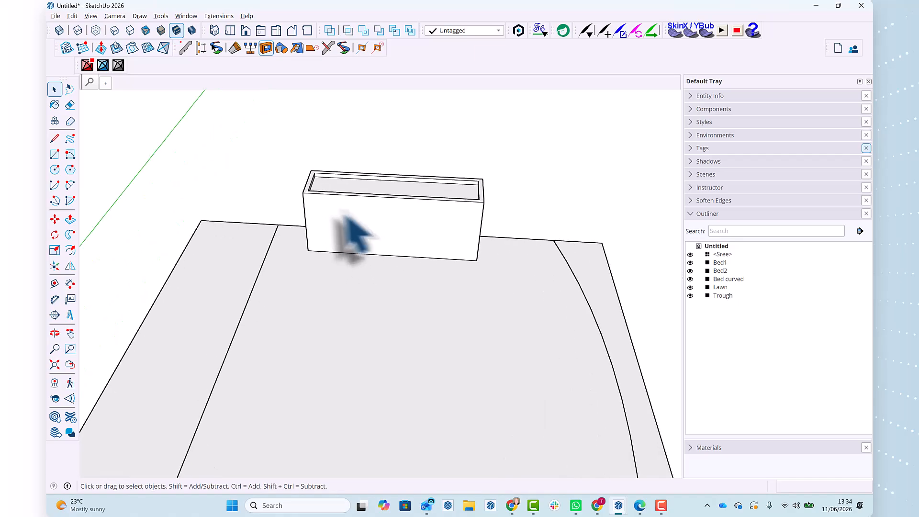
{"action": "left_click", "coordinate": [416, 236]}
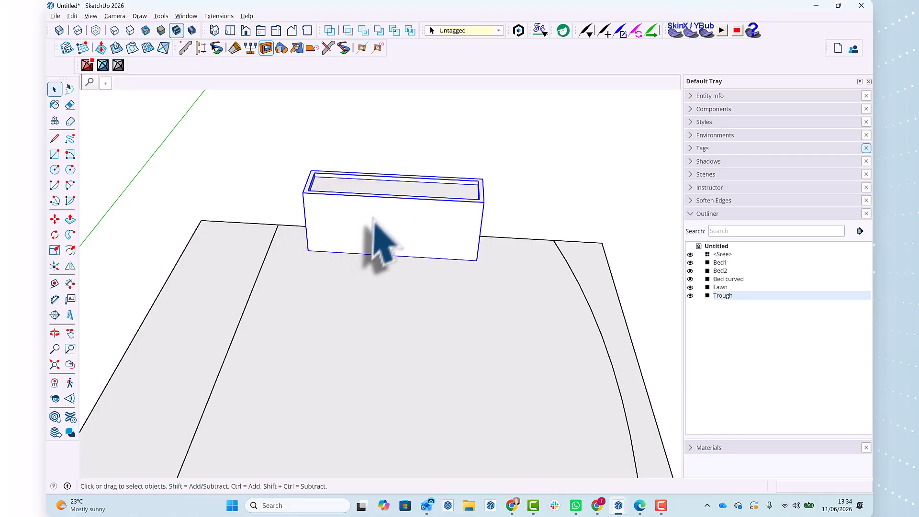
{"action": "scroll", "coordinate": [383, 218], "scroll_direction": "up", "scroll_amount": 2}
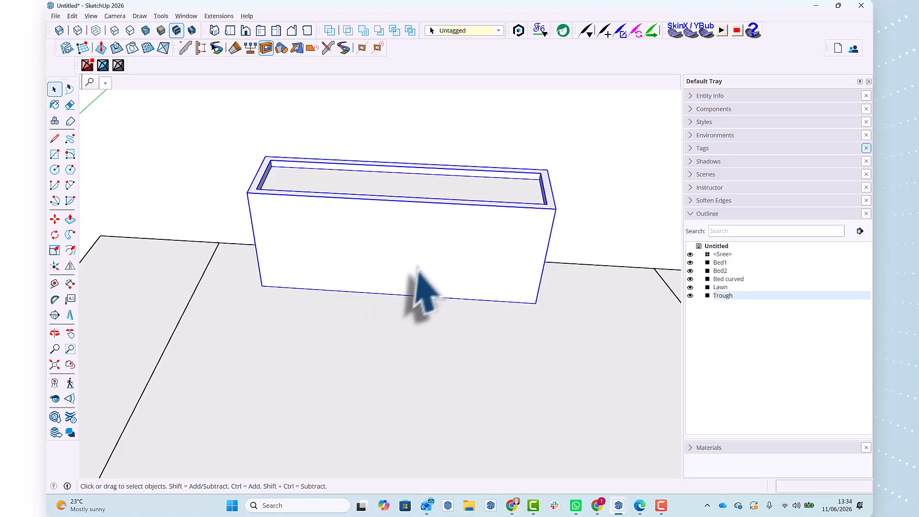
{"action": "double_click", "coordinate": [426, 244]}
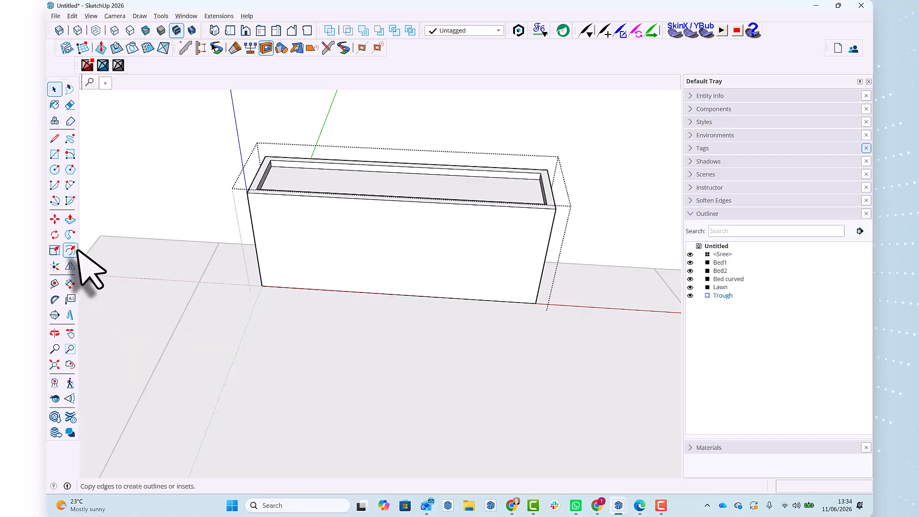
{"action": "left_click", "coordinate": [55, 169]}
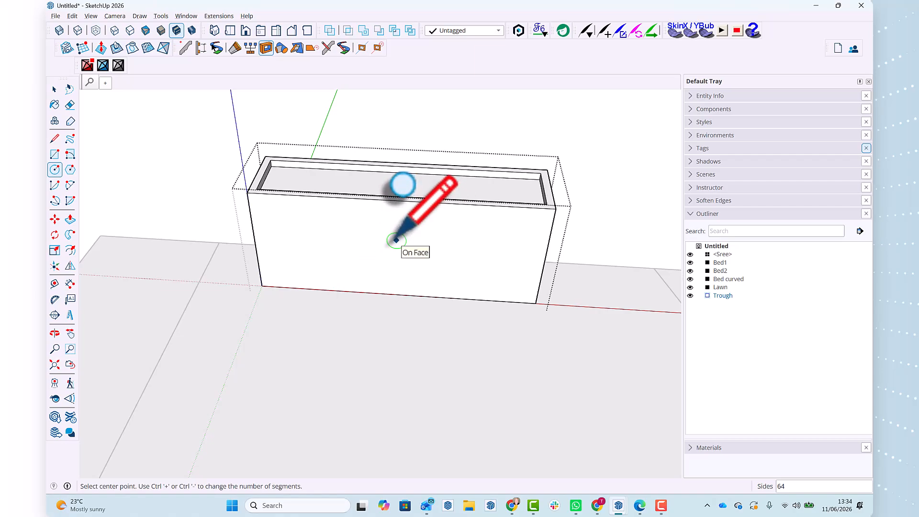
{"action": "left_click", "coordinate": [396, 240]}
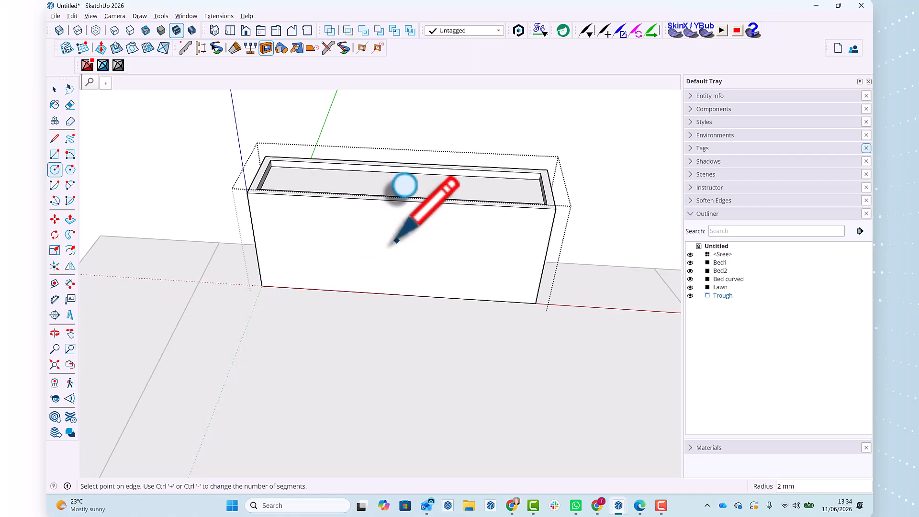
{"action": "left_click", "coordinate": [425, 242]}
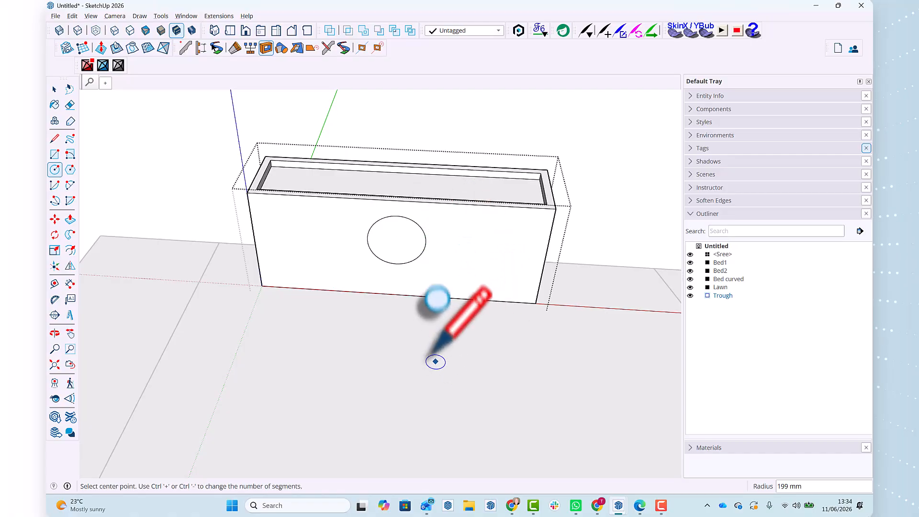
{"action": "key", "text": "space"}
Step: Select the circle and the surrounding front face in turn to check whether they are separate faces
{"action": "left_click", "coordinate": [394, 253]}
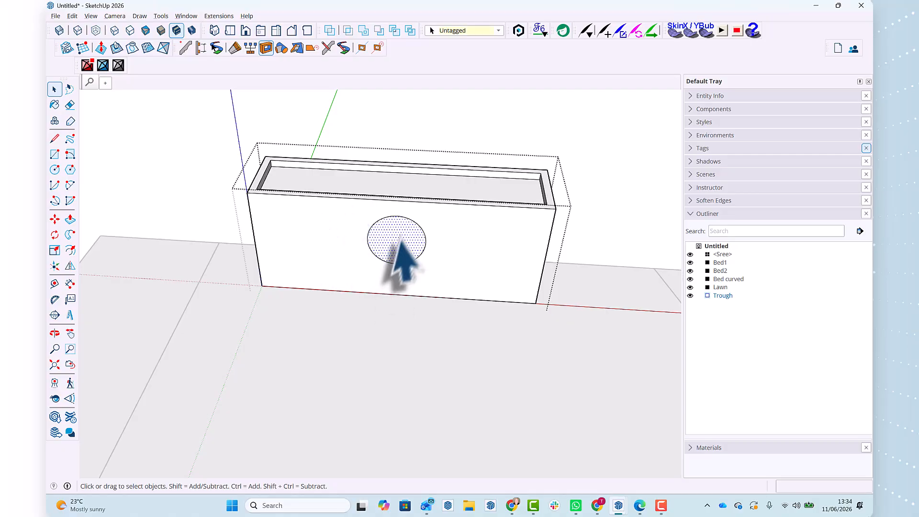
{"action": "left_click", "coordinate": [342, 242]}
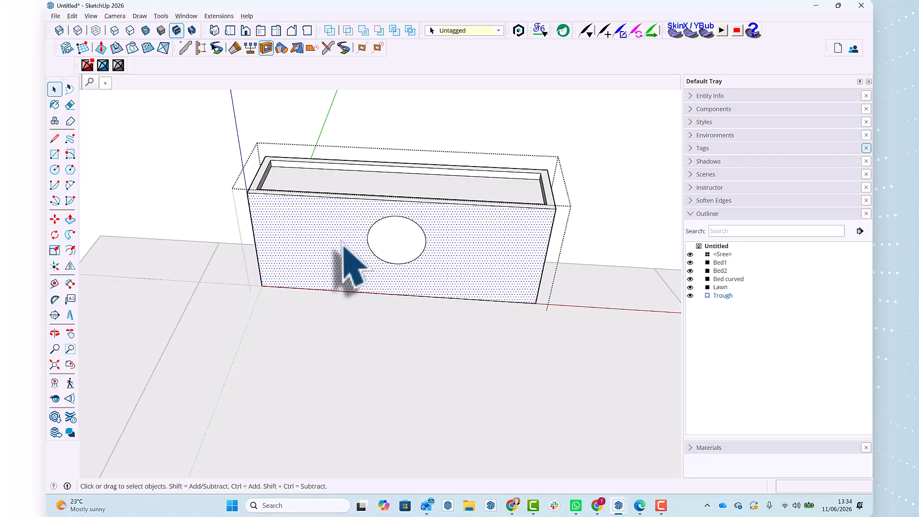
{"action": "left_click", "coordinate": [394, 237]}
{"action": "left_click", "coordinate": [334, 247]}
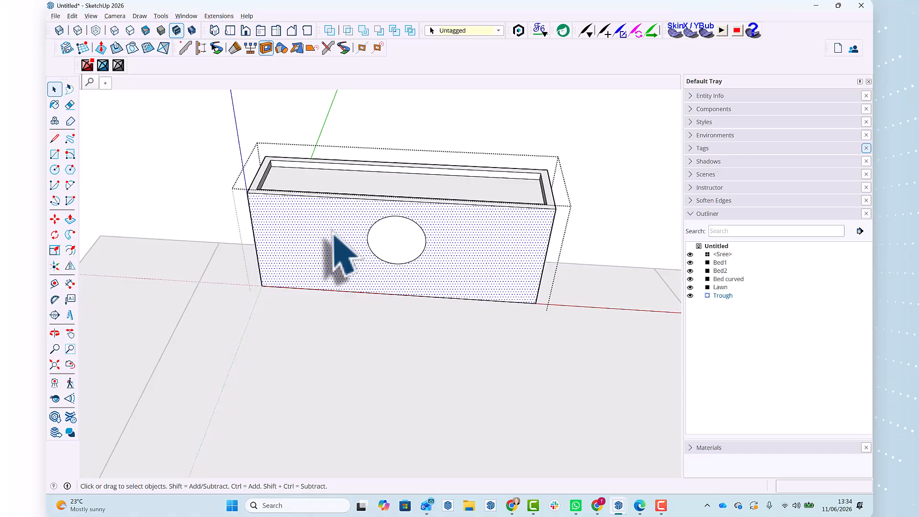
{"action": "left_click", "coordinate": [391, 238]}
{"action": "left_click", "coordinate": [335, 256]}
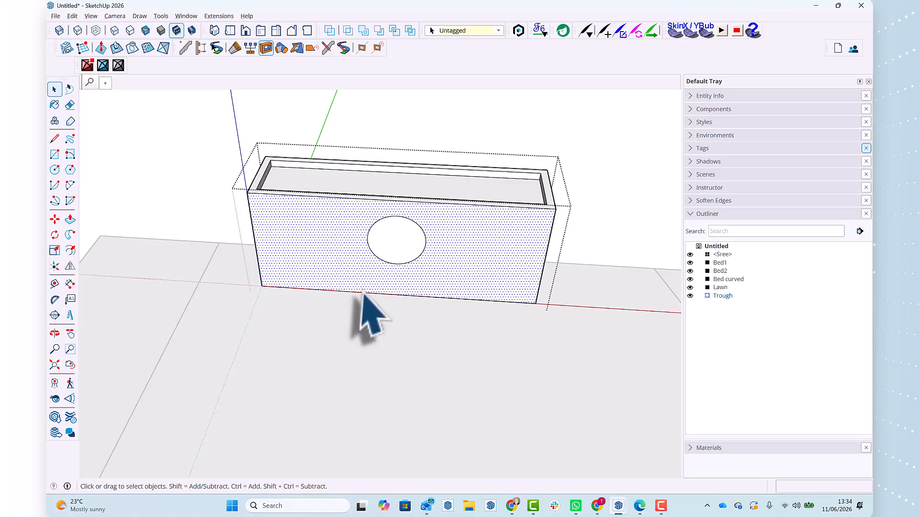
Step: Push the circular face 500 mm back through the trough to cut a round hole, and leave the group
{"action": "left_click", "coordinate": [388, 244]}
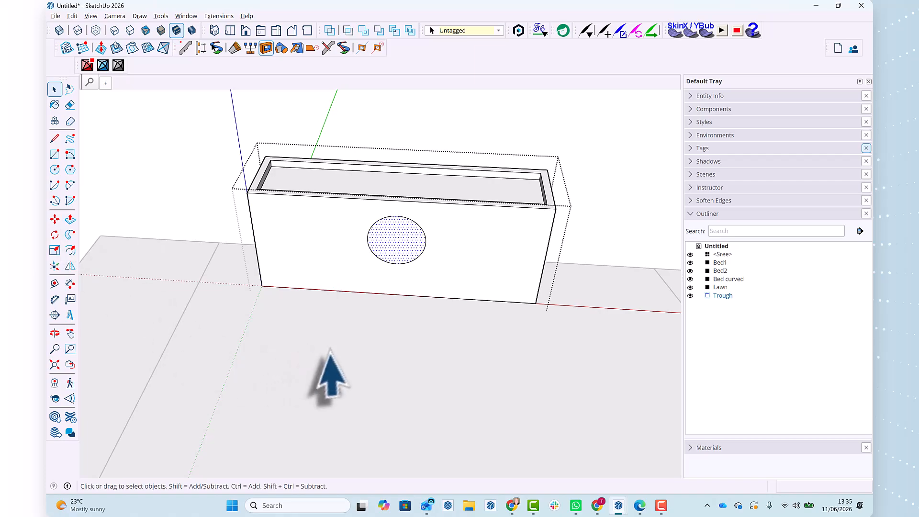
{"action": "key", "text": "p"}
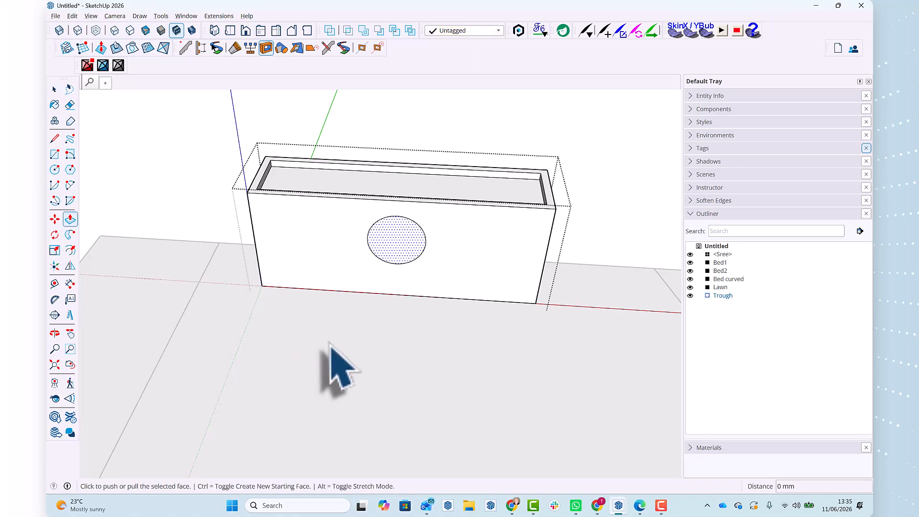
{"action": "left_click", "coordinate": [405, 248]}
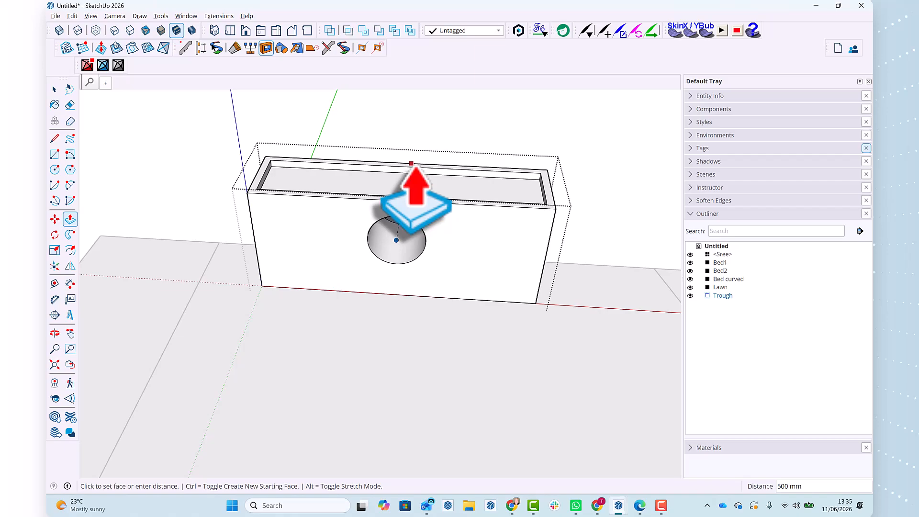
{"action": "left_click", "coordinate": [411, 163]}
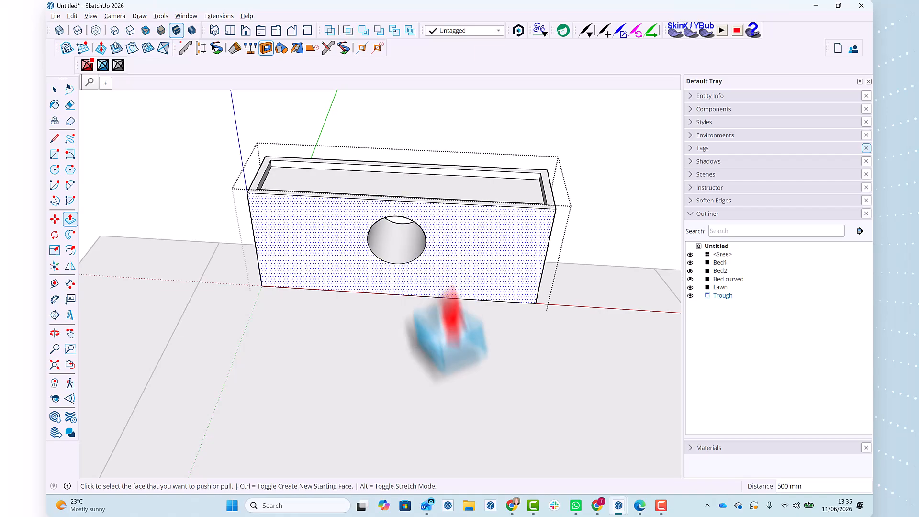
{"action": "middle_click_drag", "start_coordinate": [440, 307], "coordinate": [363, 292]}
{"action": "scroll", "coordinate": [513, 215], "scroll_direction": "down", "scroll_amount": 4}
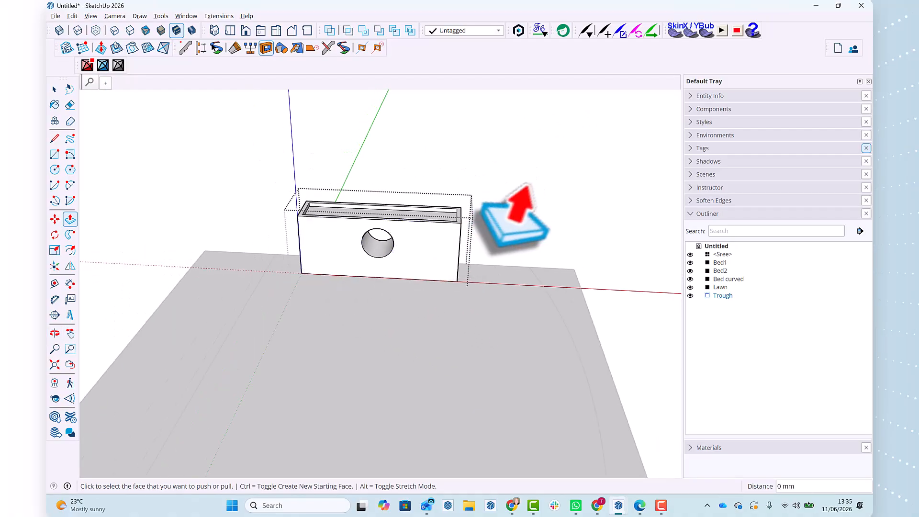
{"action": "key", "text": "space"}
{"action": "left_click", "coordinate": [529, 218]}
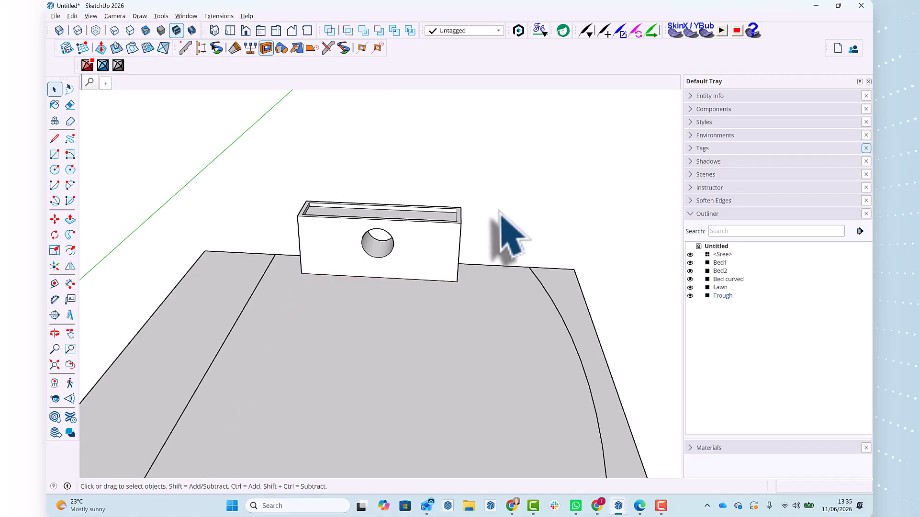
Step: Undo the round hole and the circle on the trough's front face, and leave the Trough group
{"action": "middle_click_drag", "start_coordinate": [502, 235], "coordinate": [467, 229]}
{"action": "scroll", "coordinate": [360, 208], "scroll_direction": "up", "scroll_amount": 2}
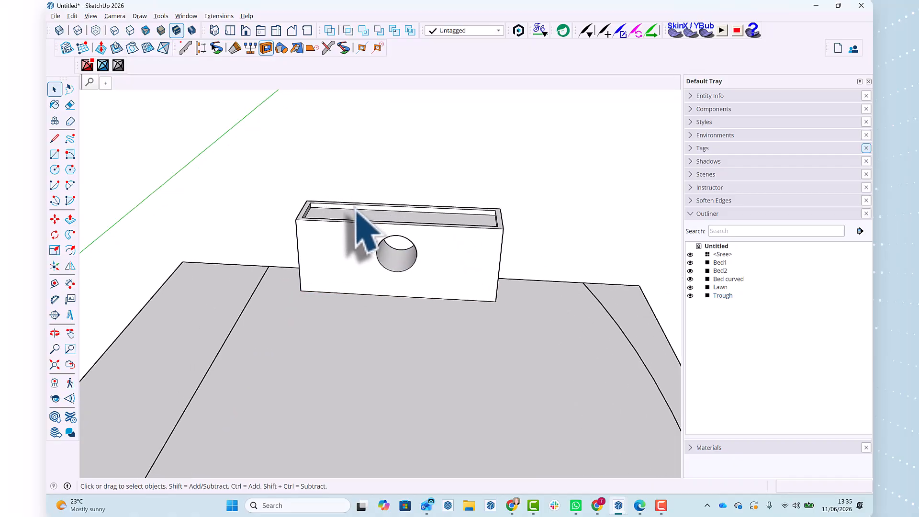
{"action": "scroll", "coordinate": [322, 217], "scroll_direction": "down", "scroll_amount": 1}
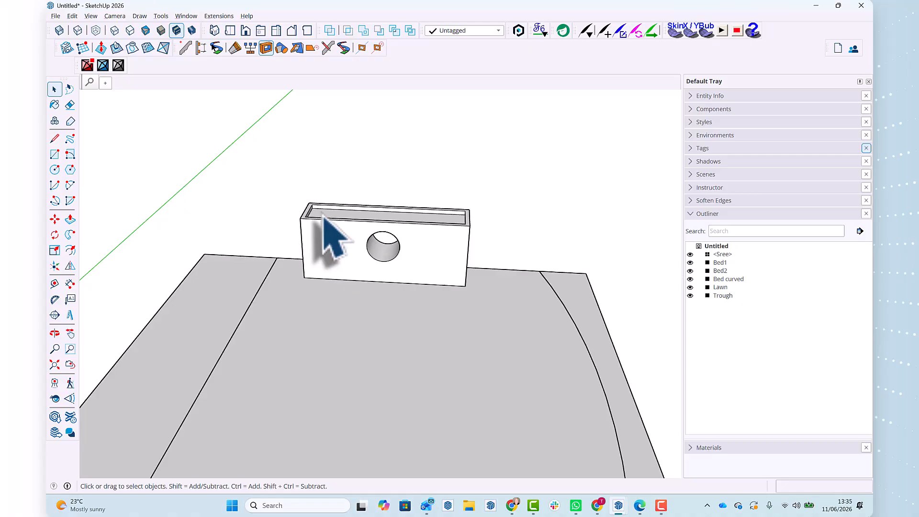
{"action": "double_click", "coordinate": [324, 215]}
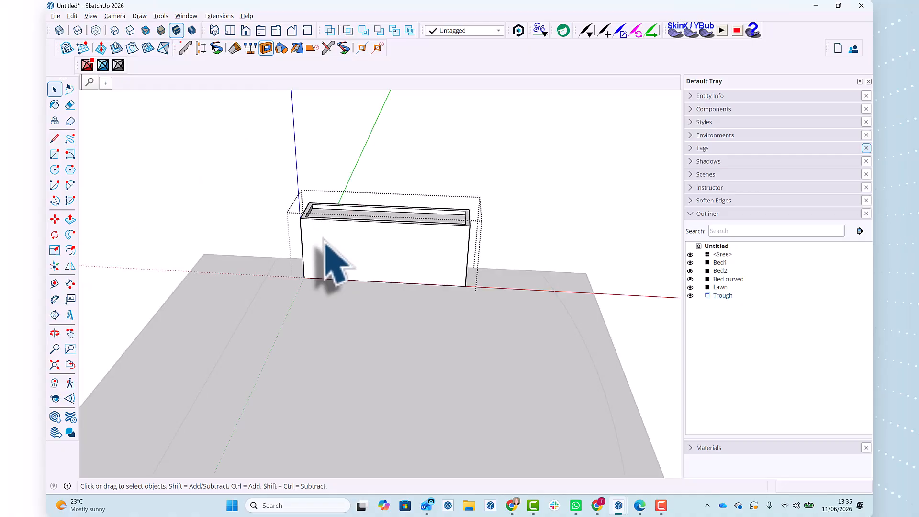
{"action": "scroll", "coordinate": [321, 242], "scroll_direction": "down", "scroll_amount": 1}
{"action": "scroll", "coordinate": [412, 215], "scroll_direction": "down", "scroll_amount": 6}
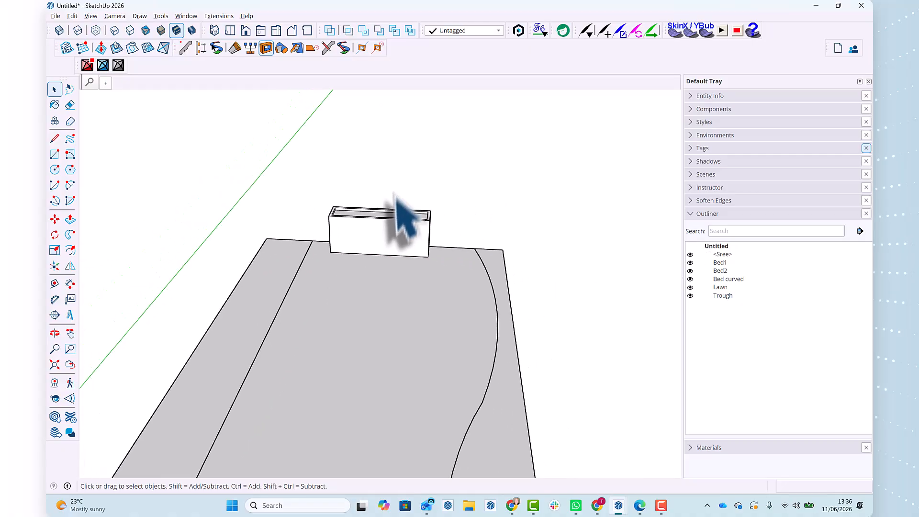
{"action": "middle_click_drag", "start_coordinate": [438, 278], "coordinate": [444, 261]}
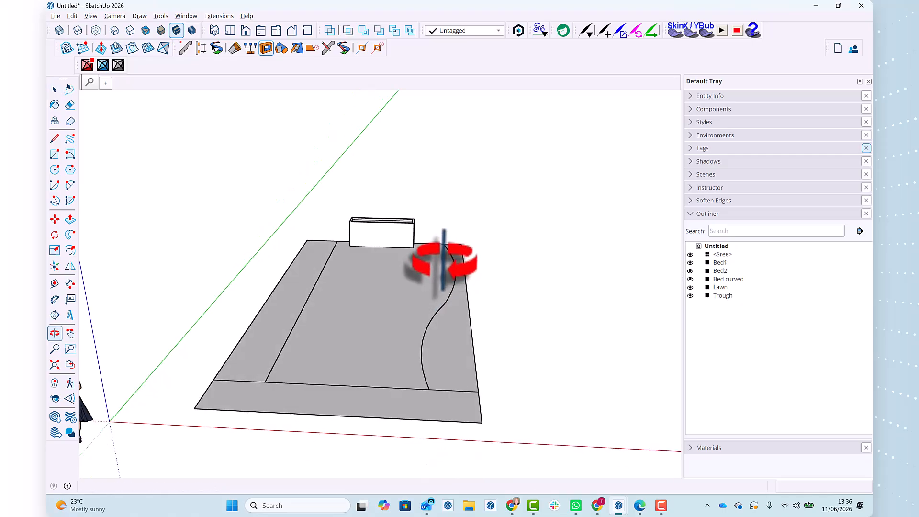